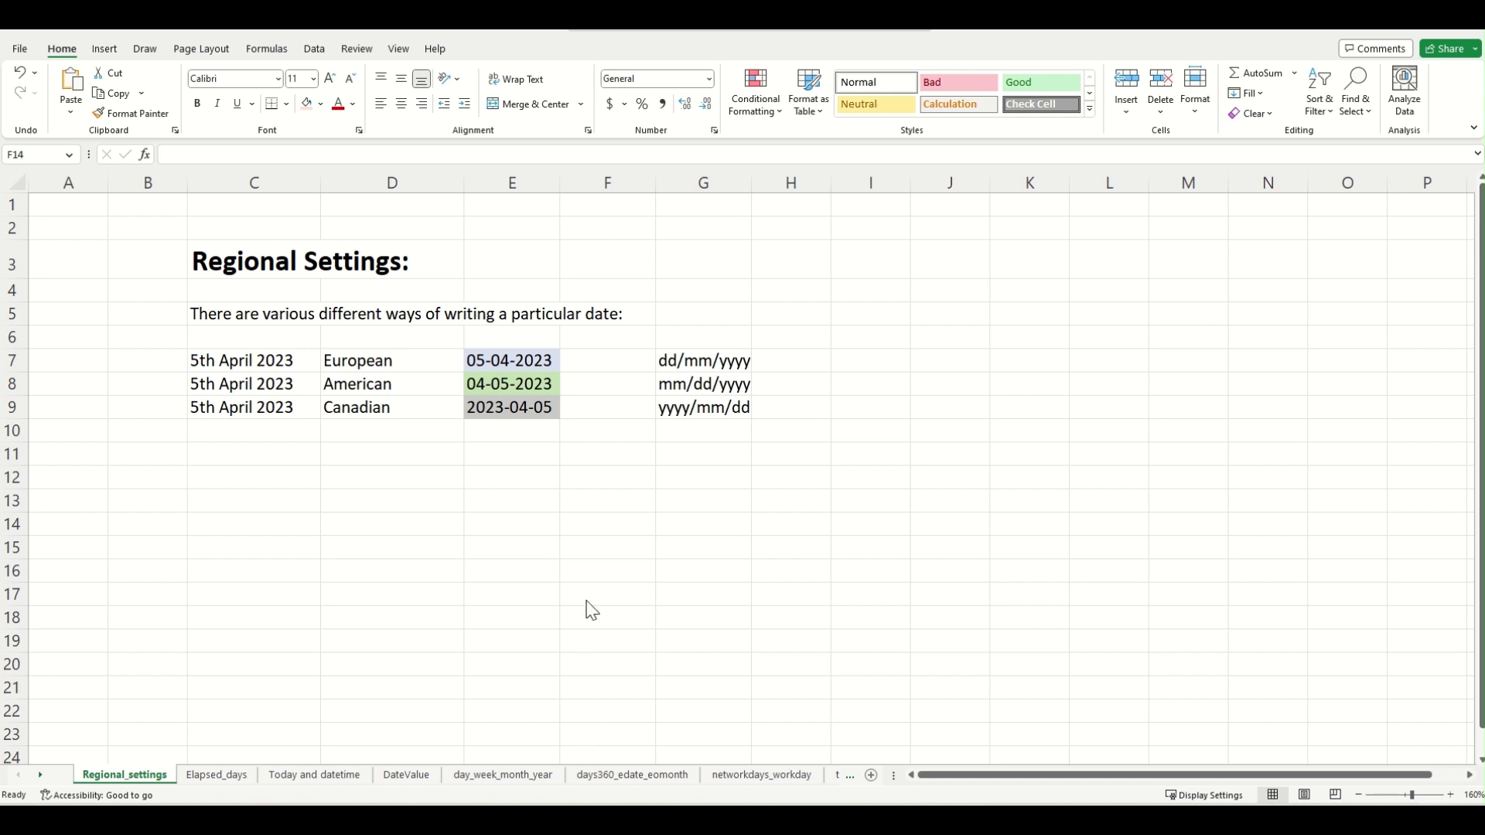
Review the 5 April 2023 examples: European 05-04-2023, American 04-05-2023, Canadian 2023-04-05
left_click(545, 362)
left_click(700, 360)
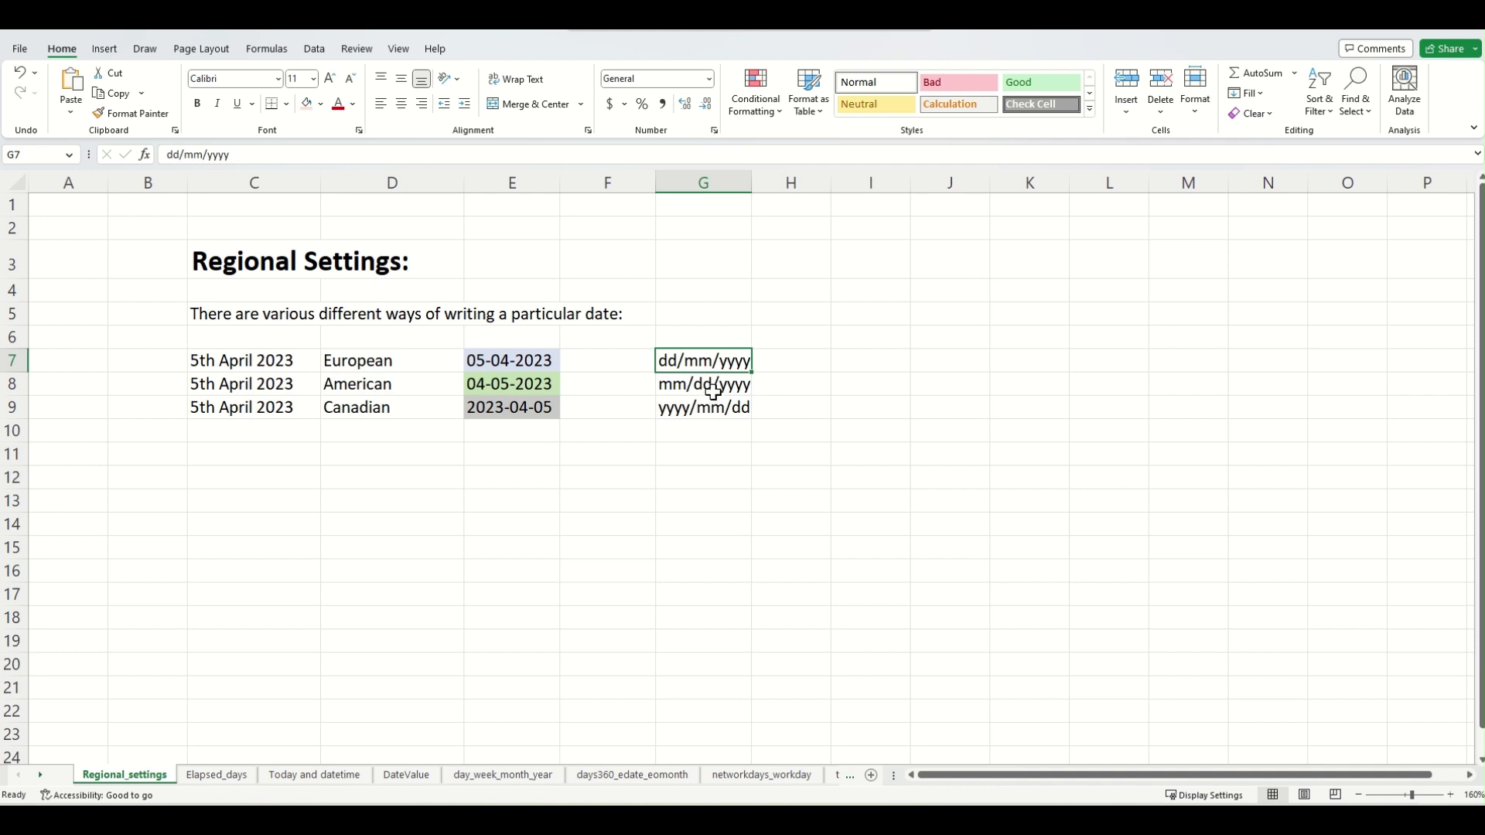
left_click(713, 390)
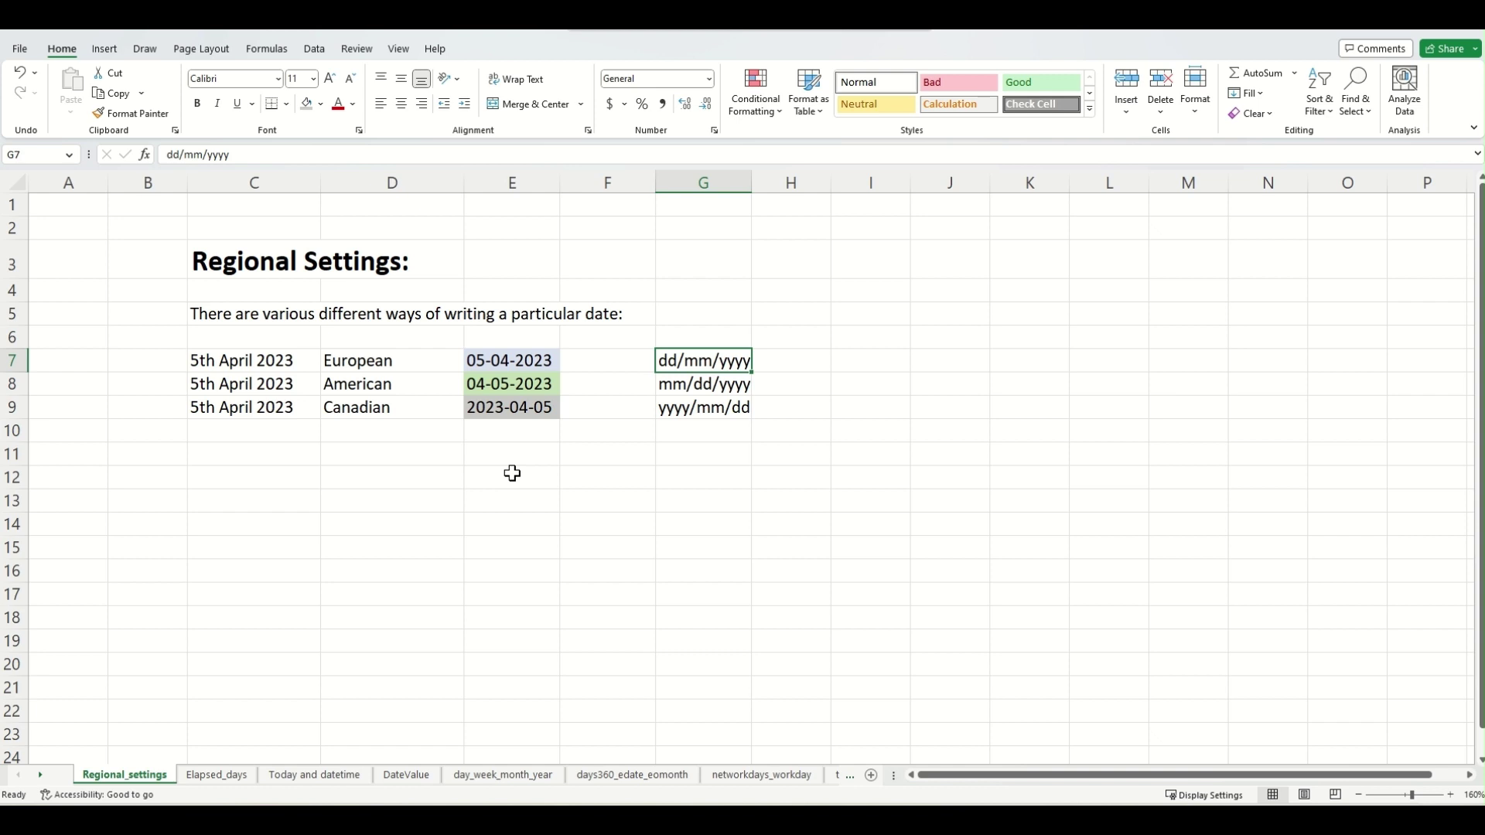
left_click(255, 360)
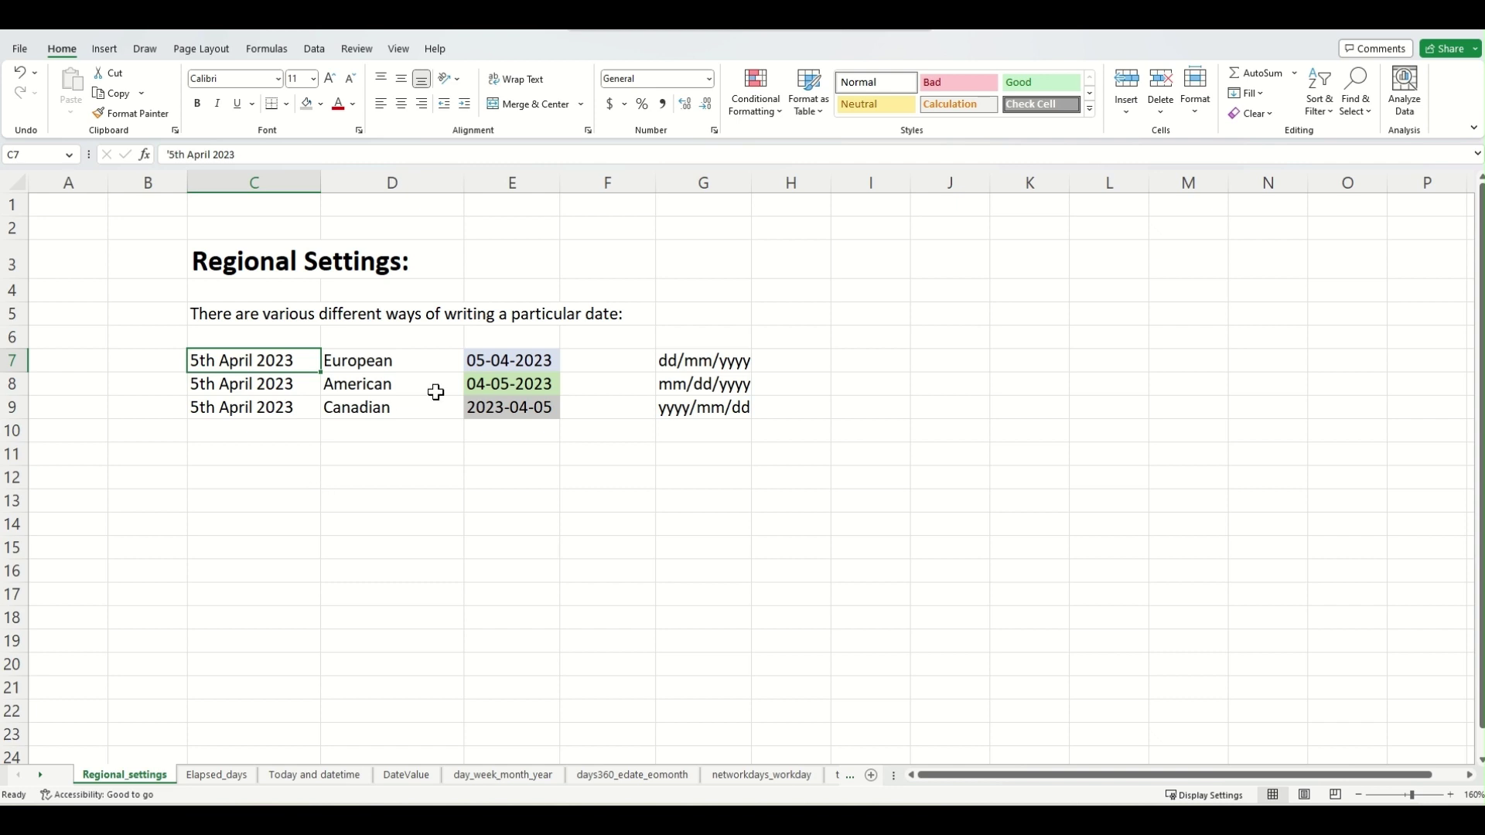
left_click(494, 362)
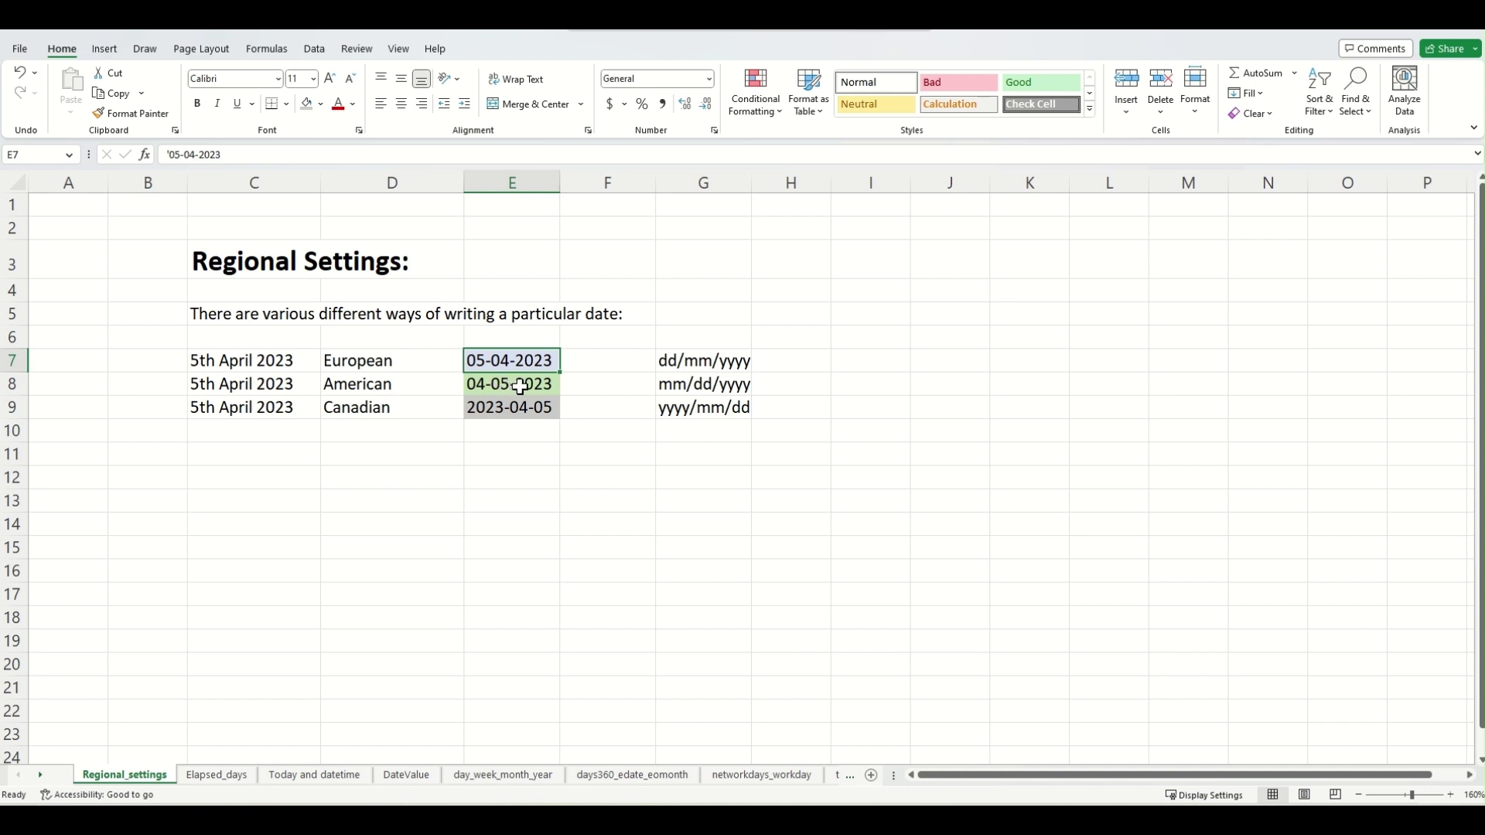
left_click(519, 386)
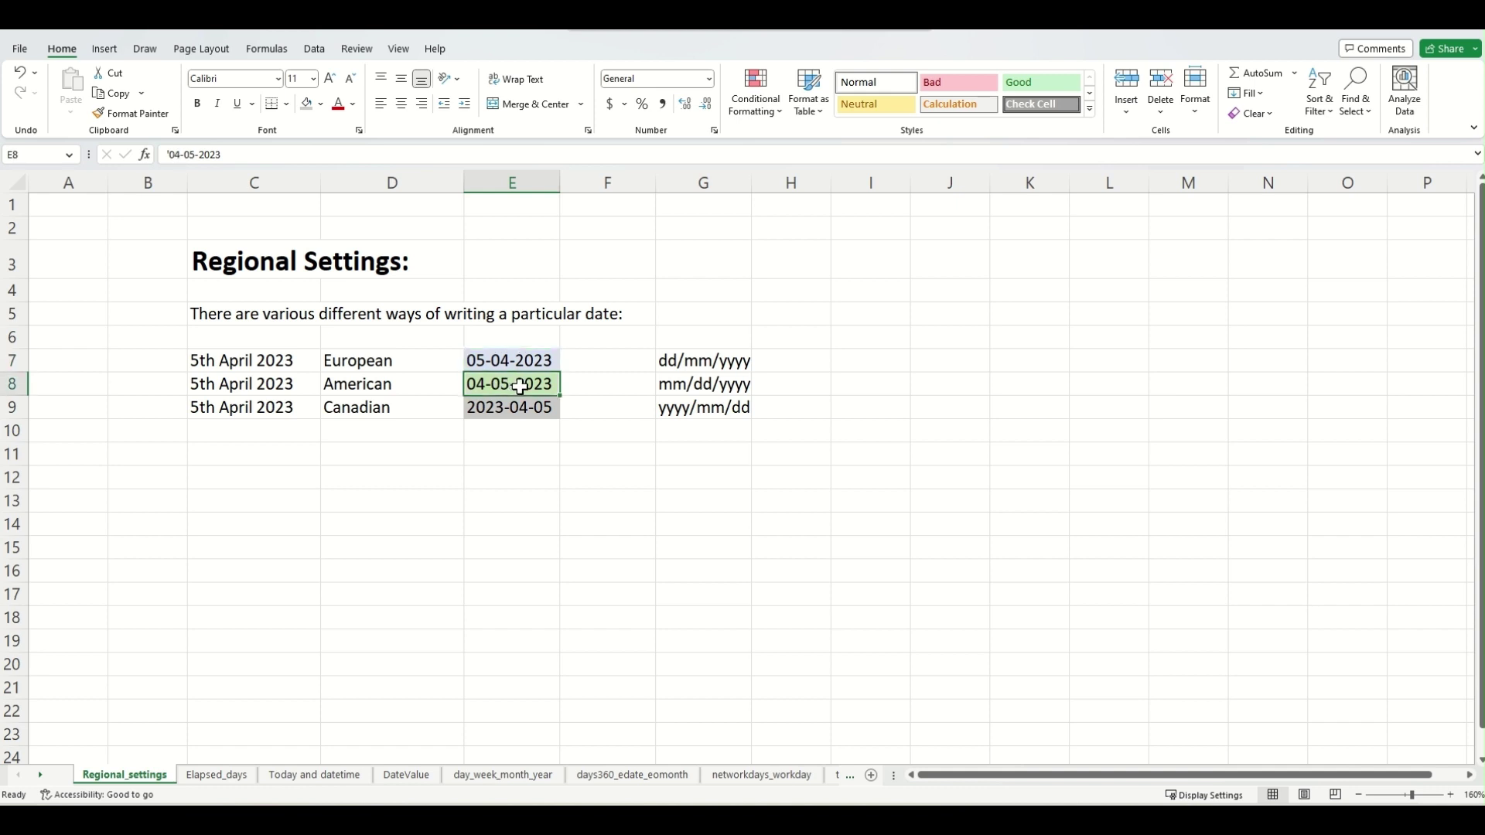
left_click(529, 410)
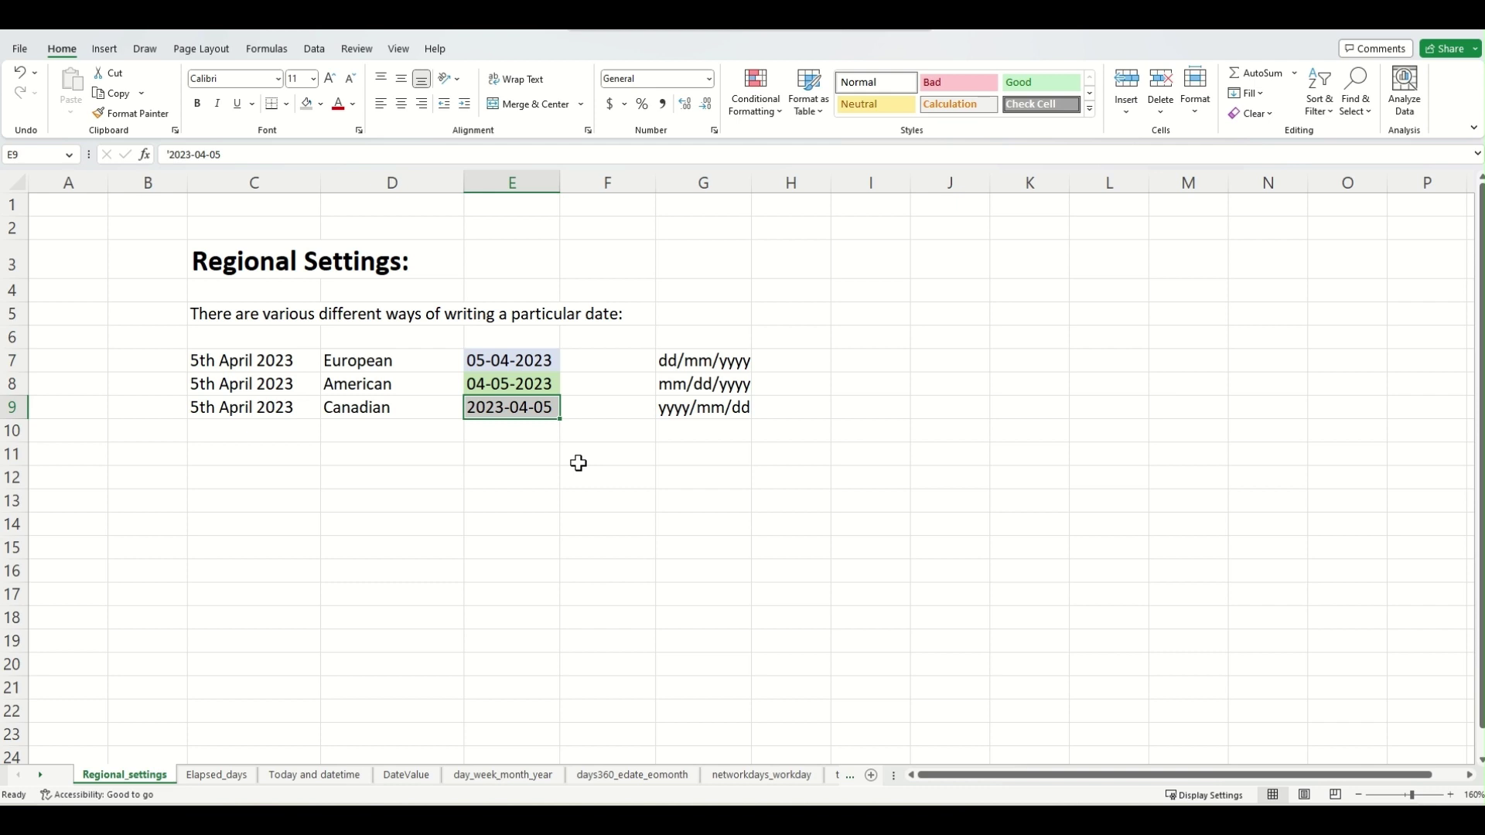
Compare the European dd/mm/yyyy and American mm/dd/yyyy patterns in G7 and G8
left_click(691, 360)
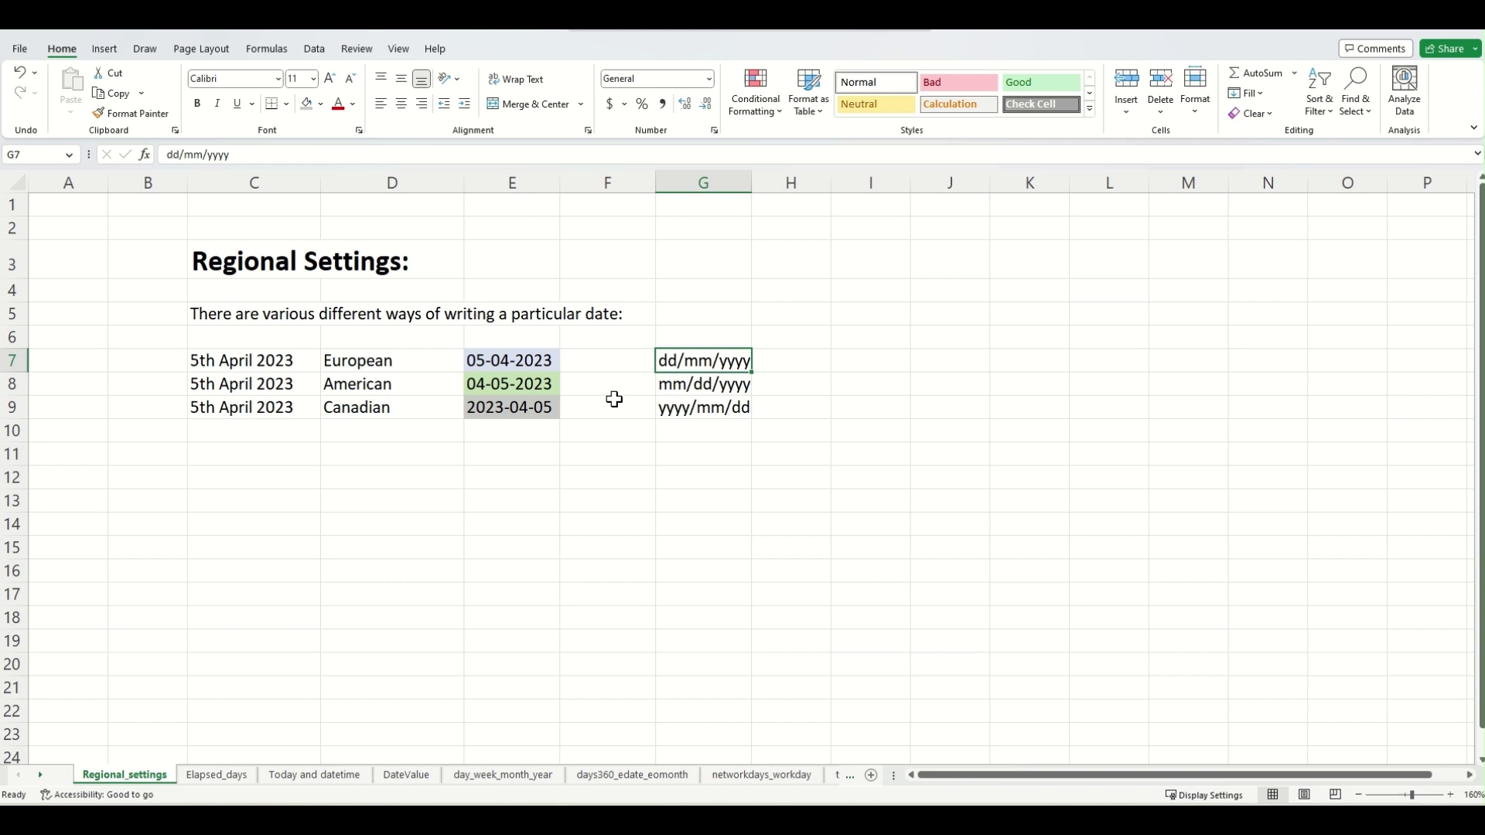
left_click(688, 386)
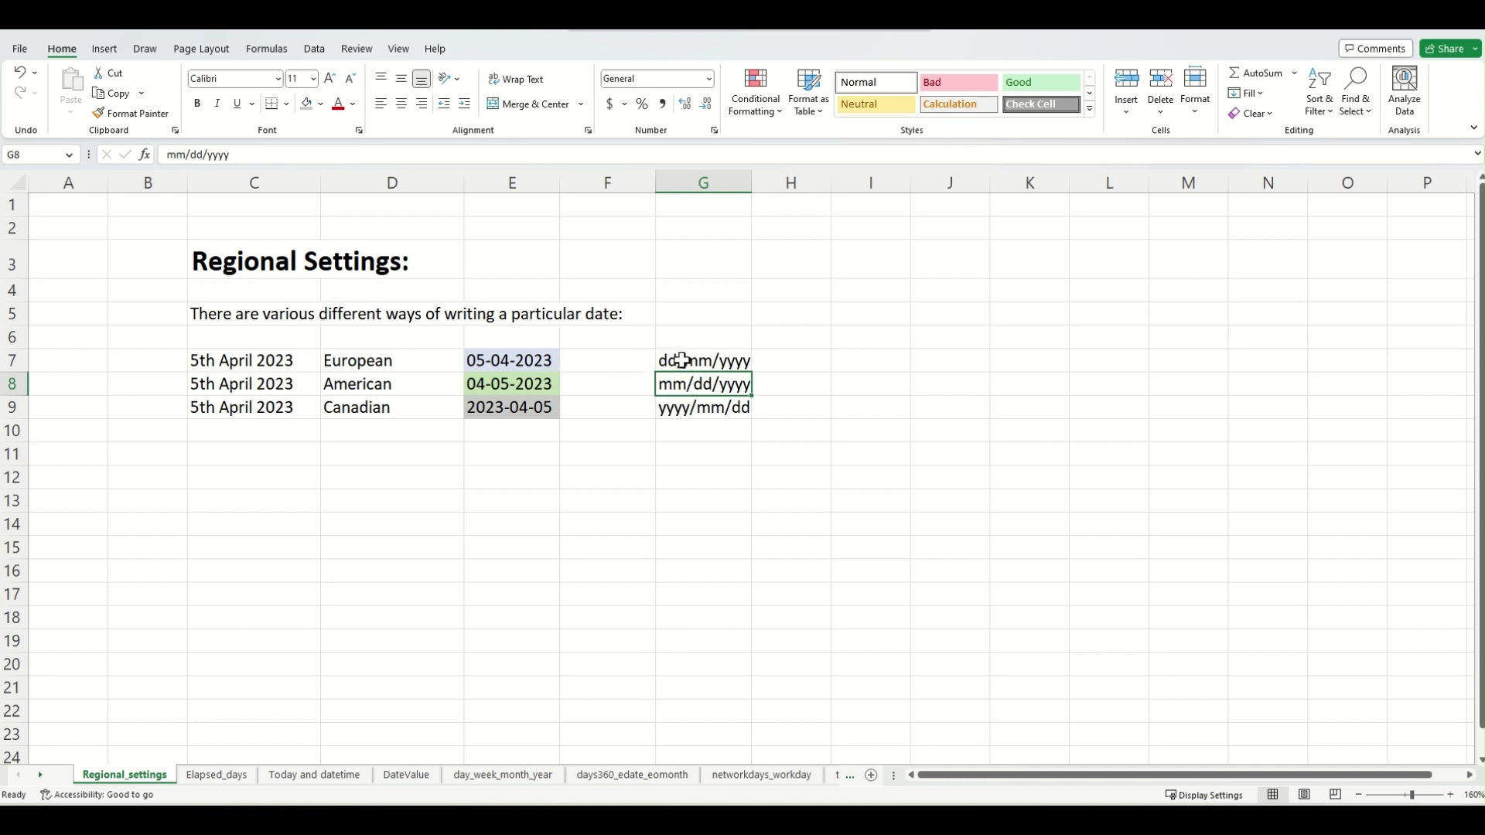
left_click(682, 361)
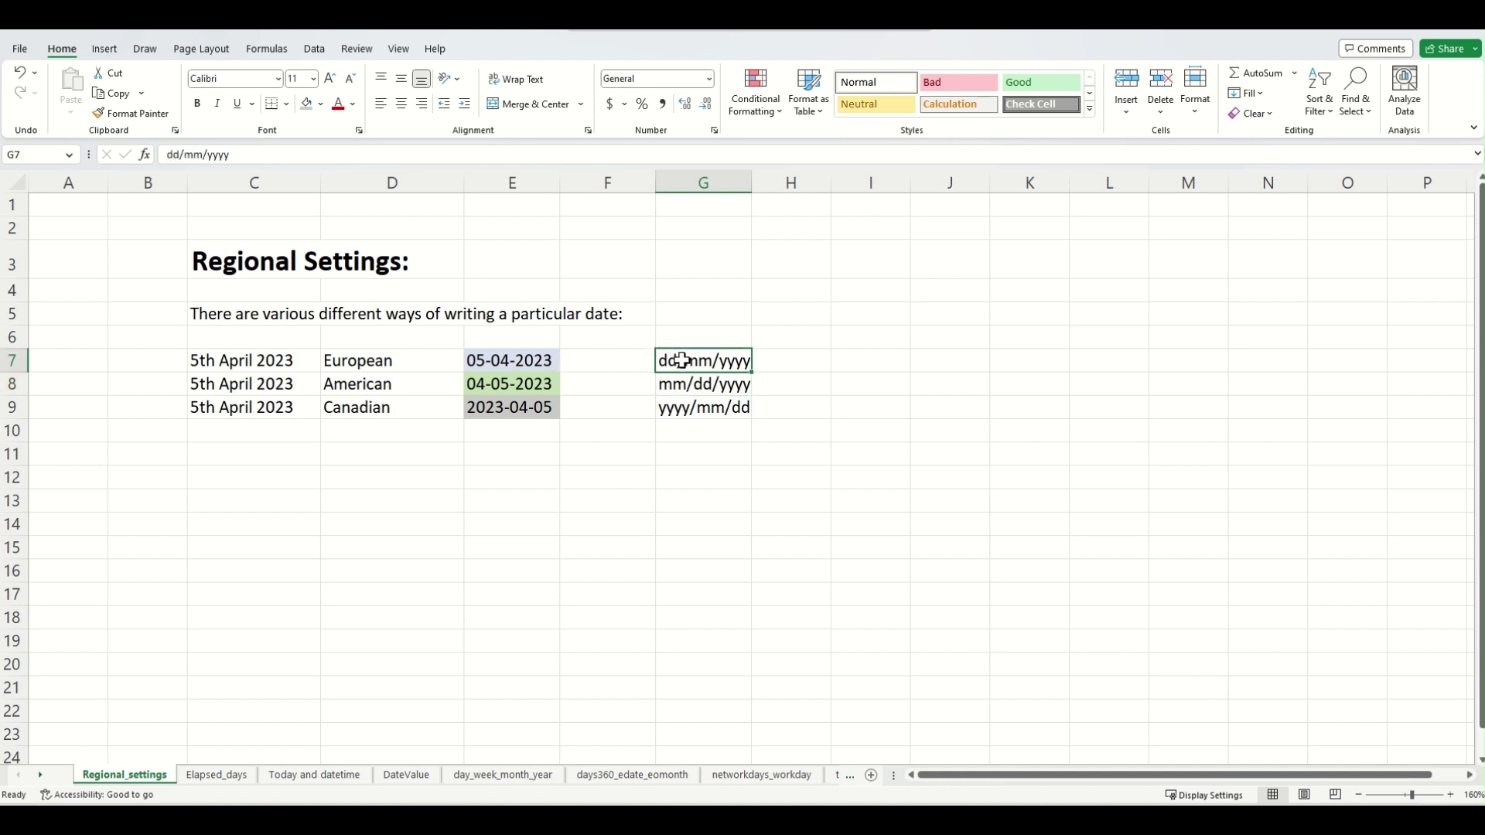
left_click(684, 385)
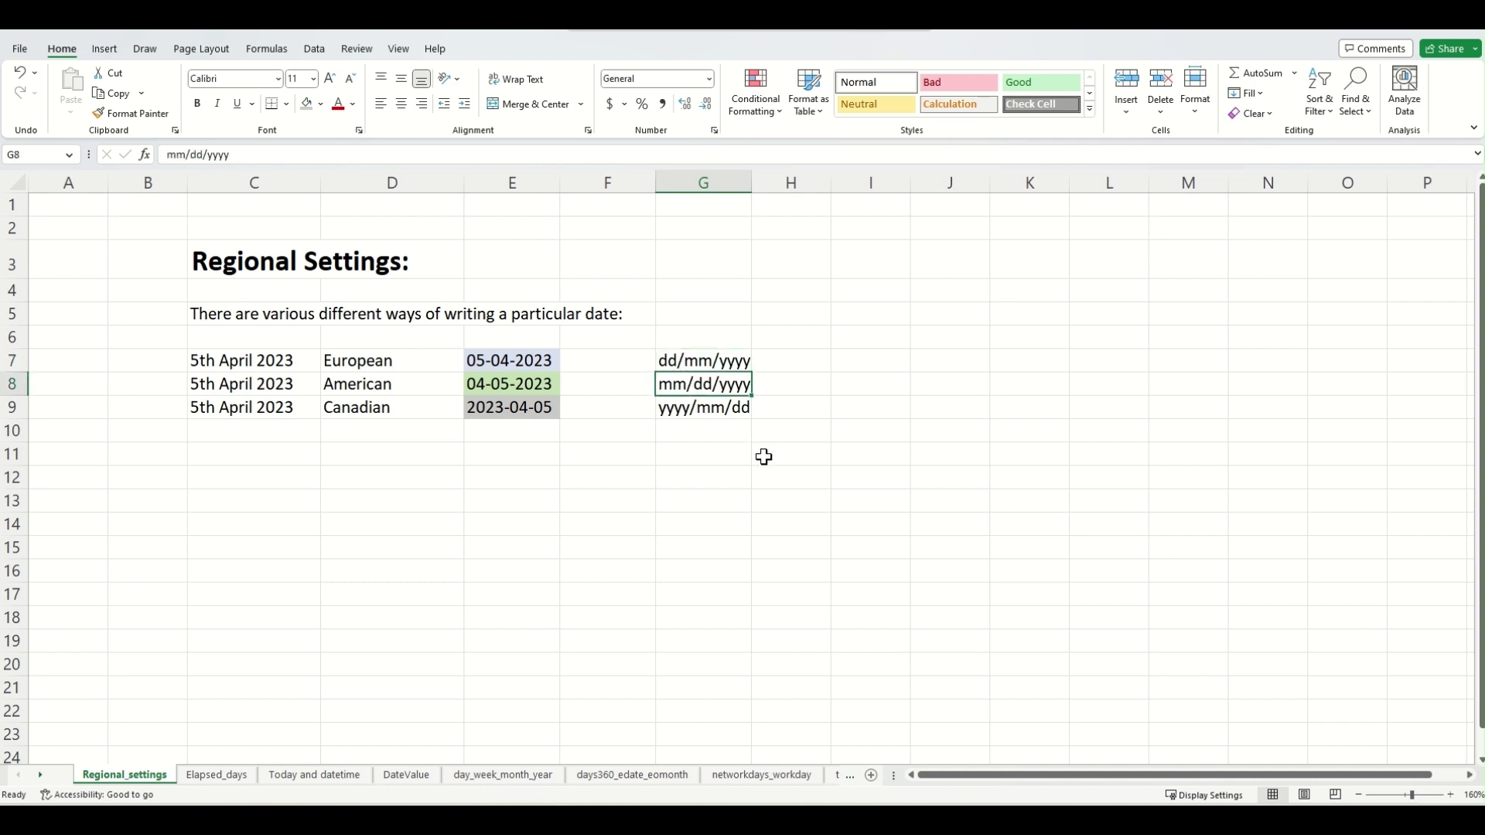
Enter the formula =DATE(2023,02,25) in cell F13
left_click(610, 499)
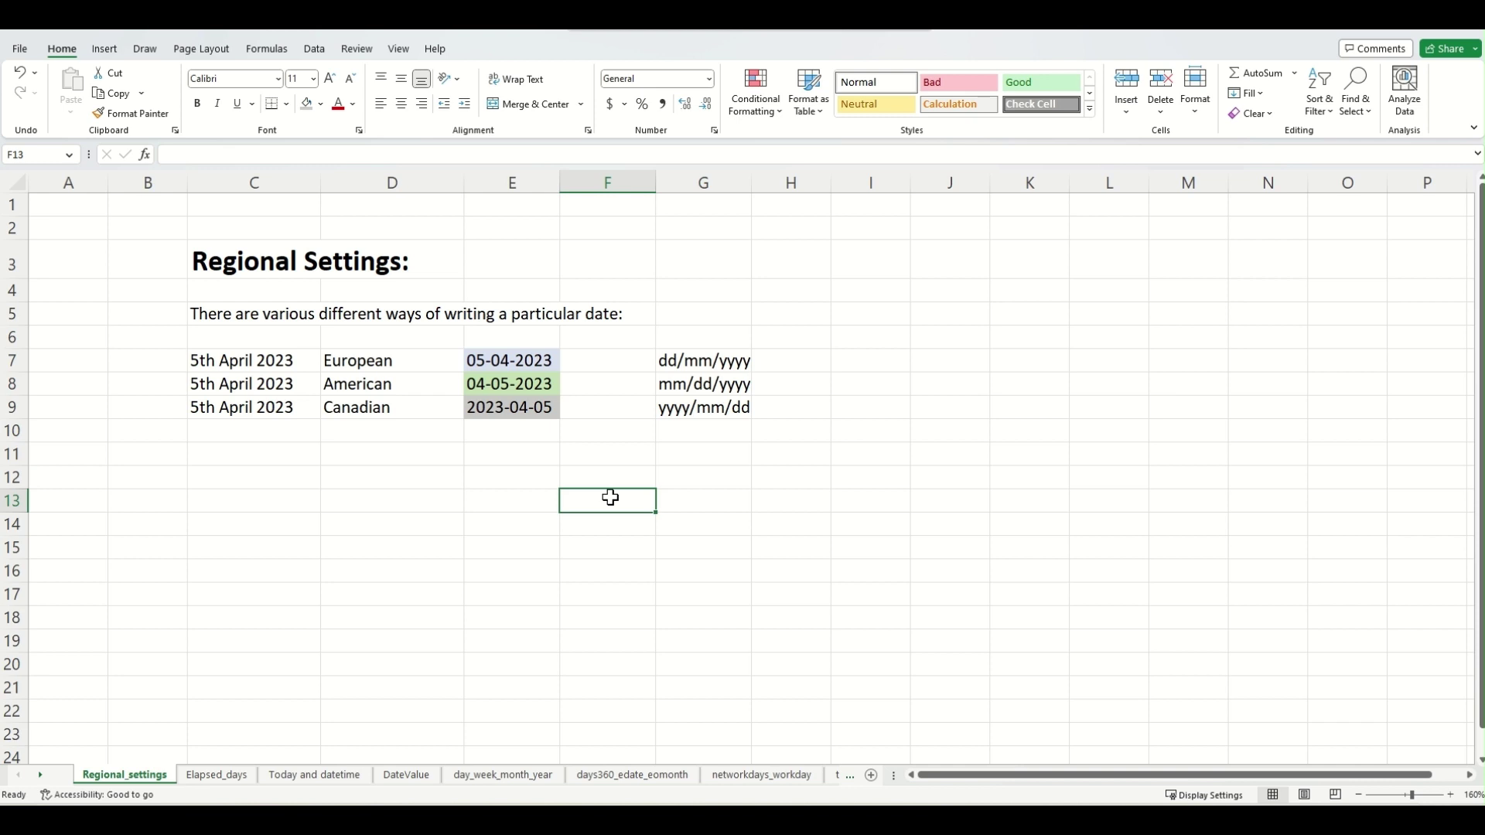
type("=date")
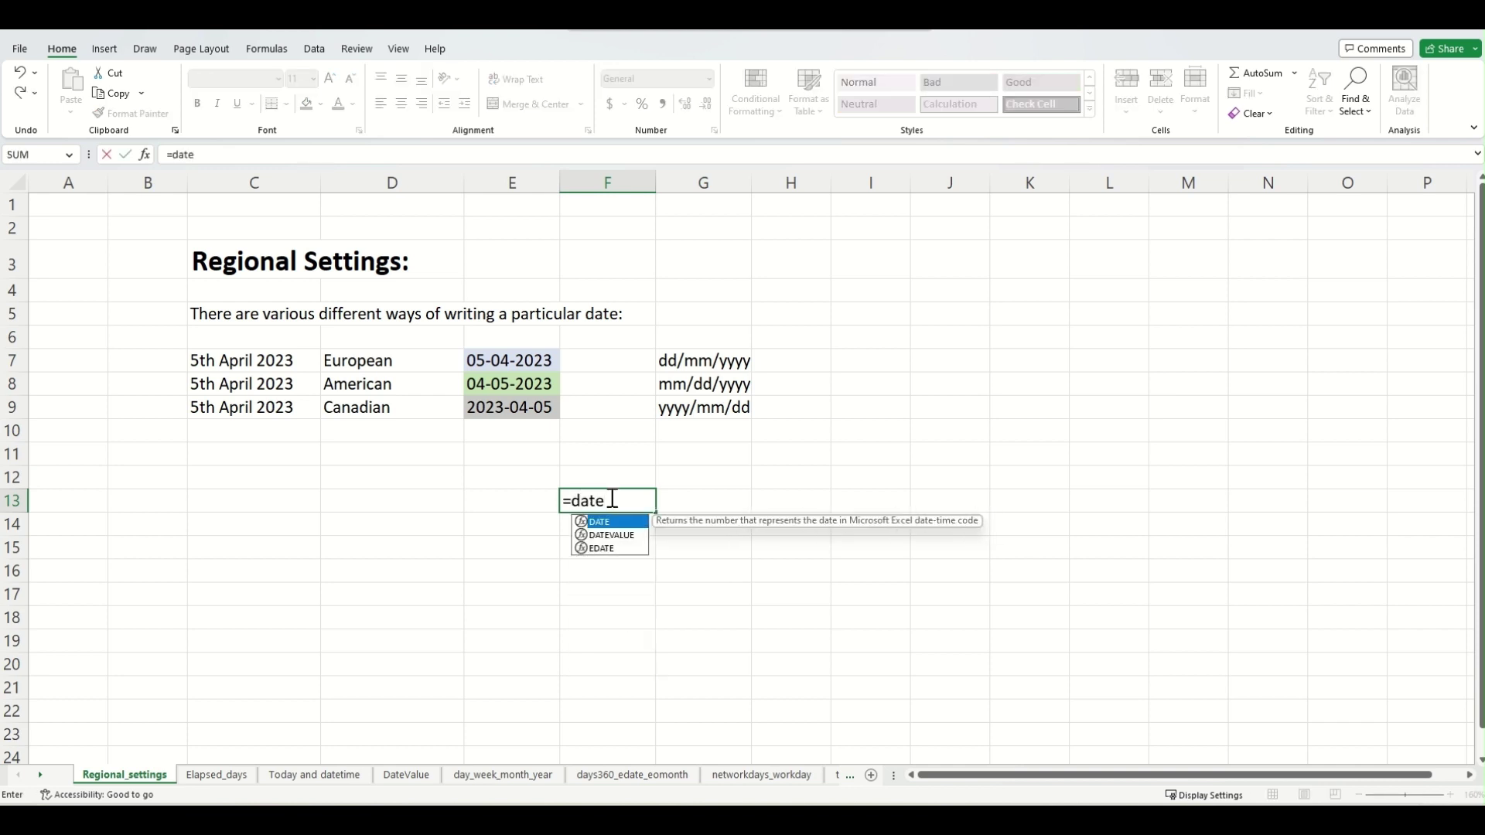
key("Tab")
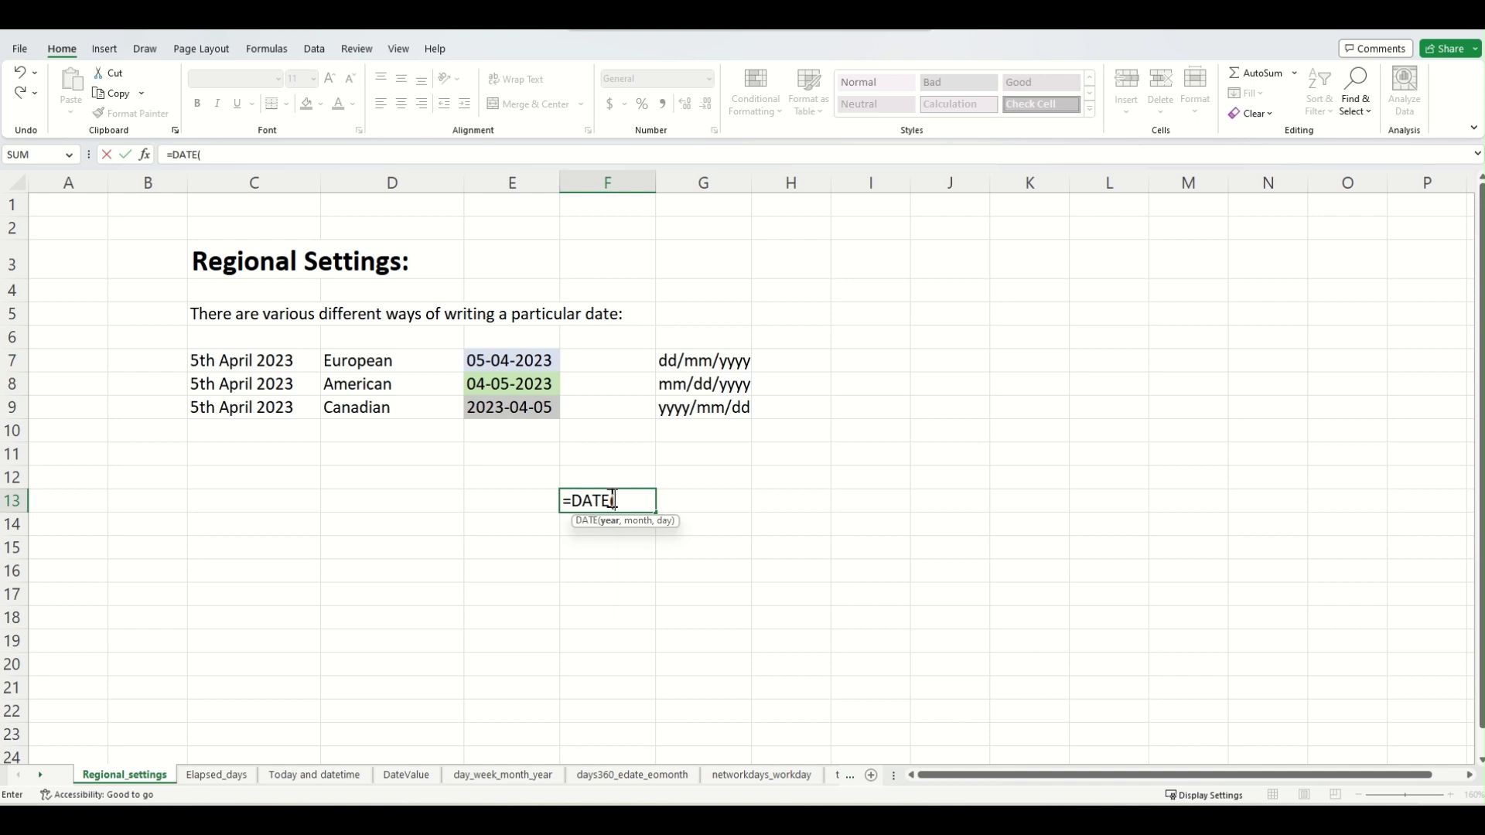
type("2023,02,")
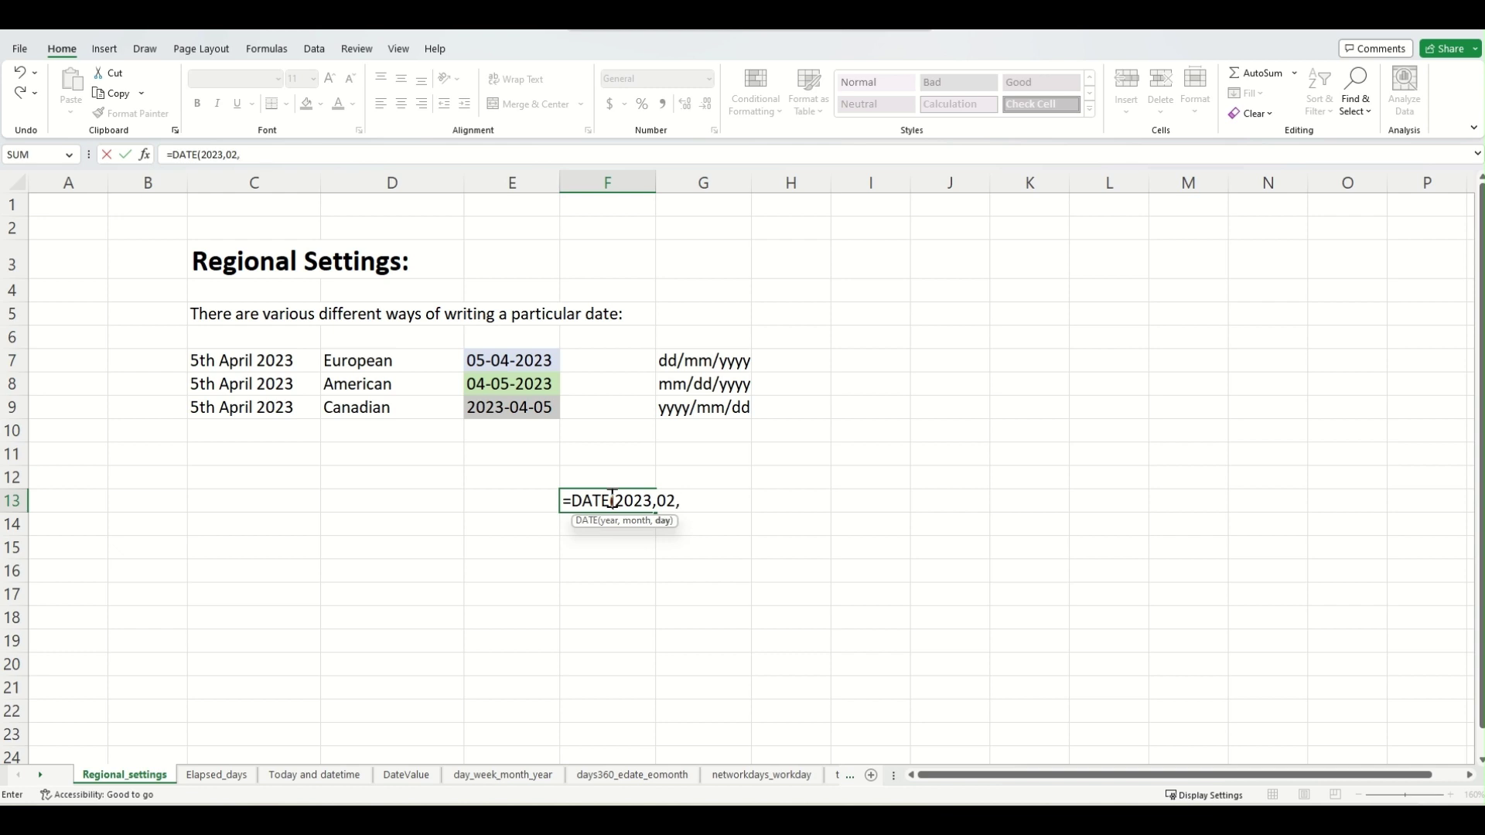
type("25)")
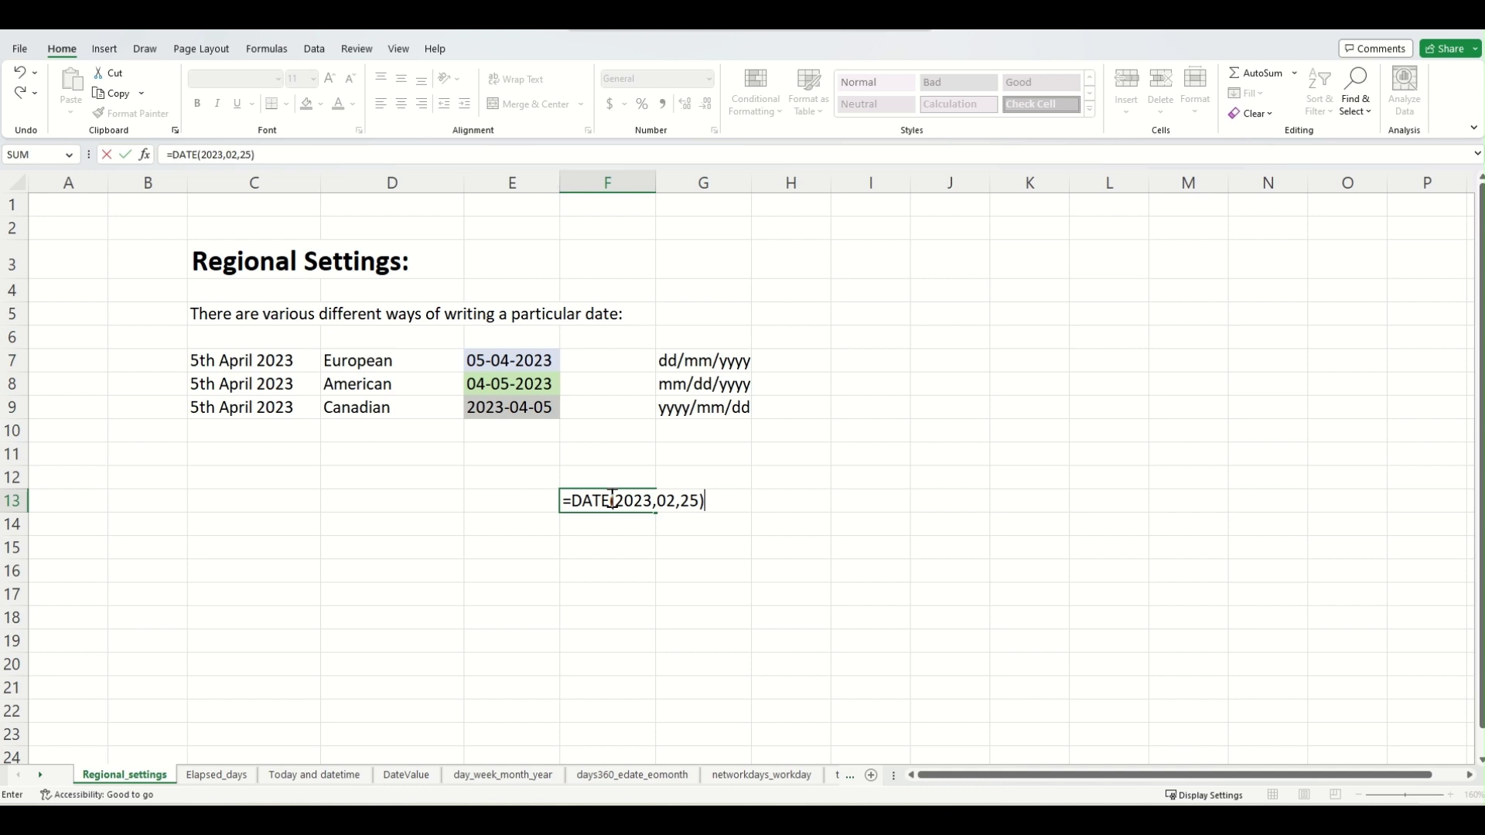
key("Return")
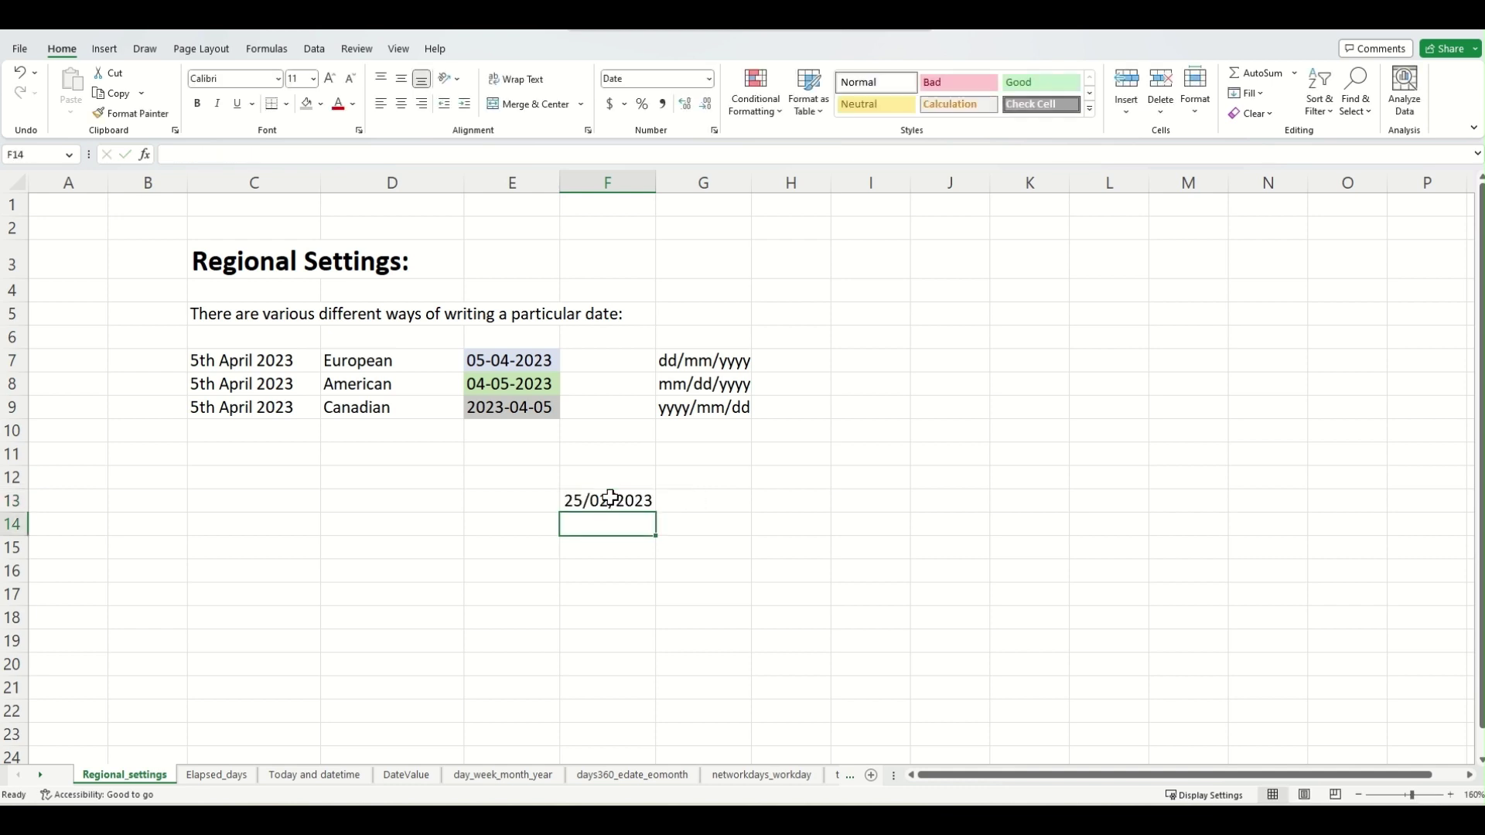
Label F15 as 'dd/mm/yyyy' and select the European example row C7:G7
left_click(621, 547)
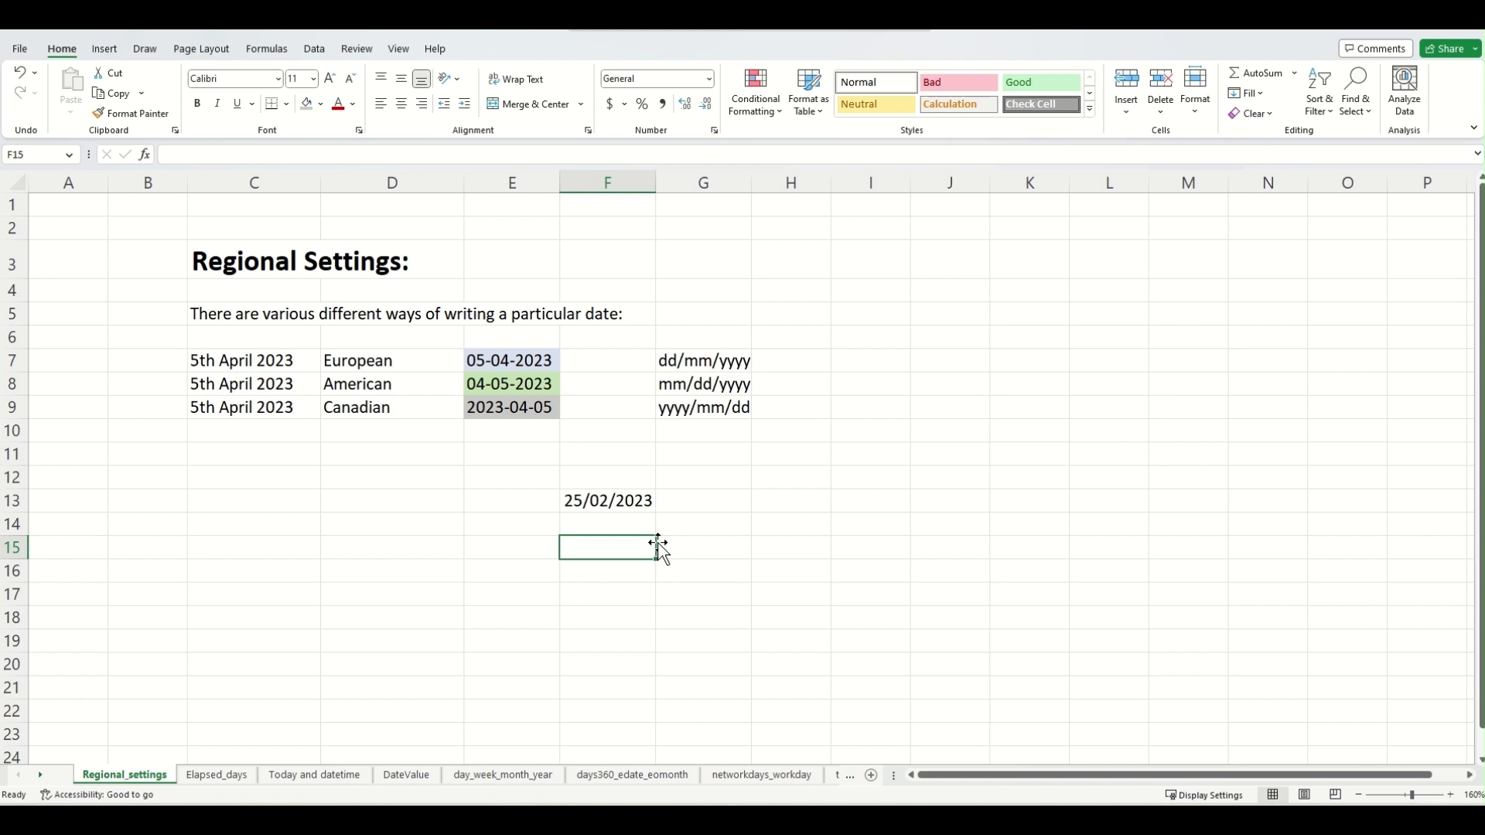
type("dd")
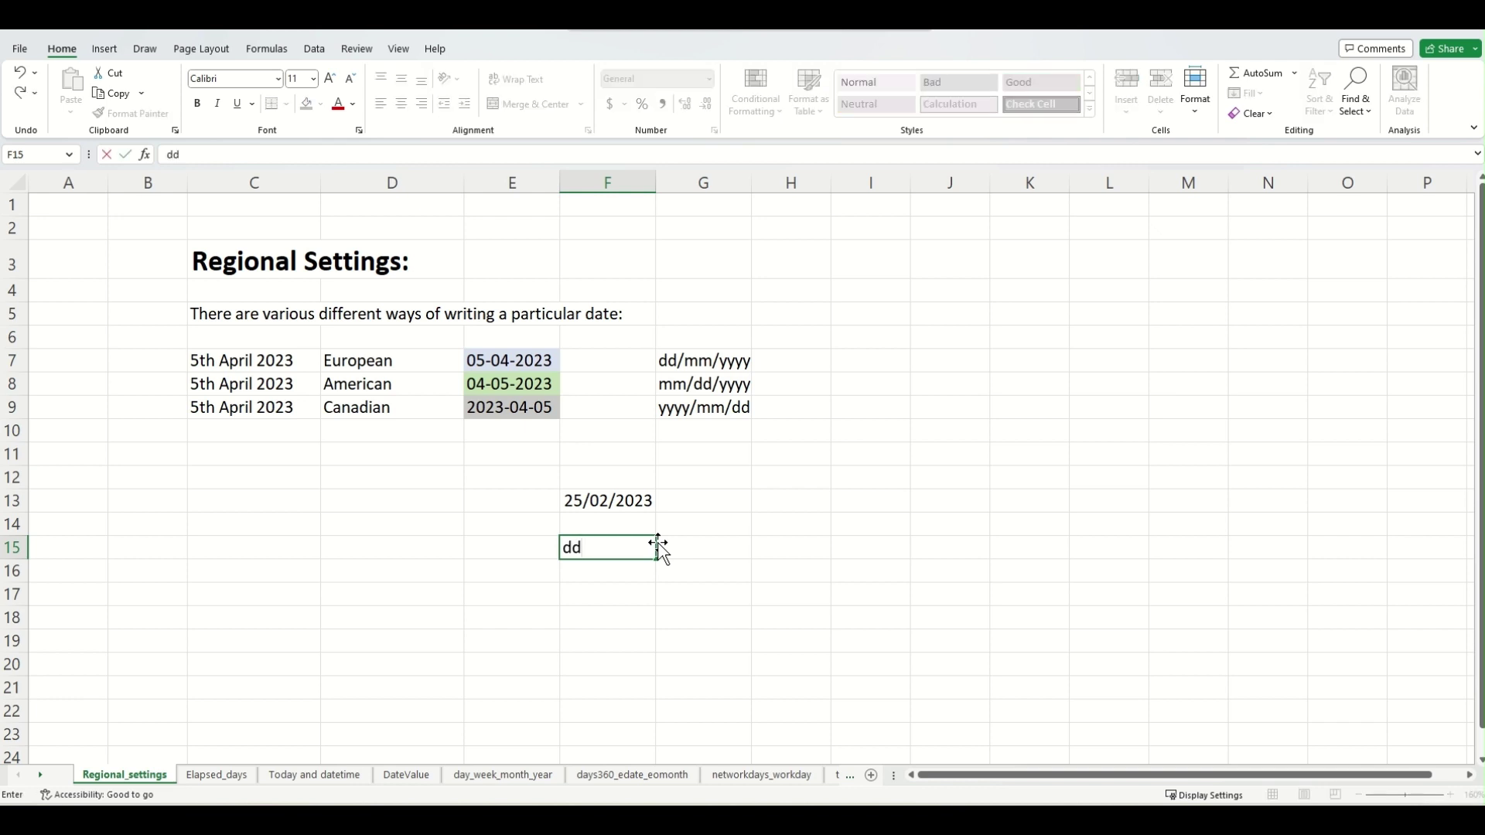
type("/mm/yyyy")
key("Return")
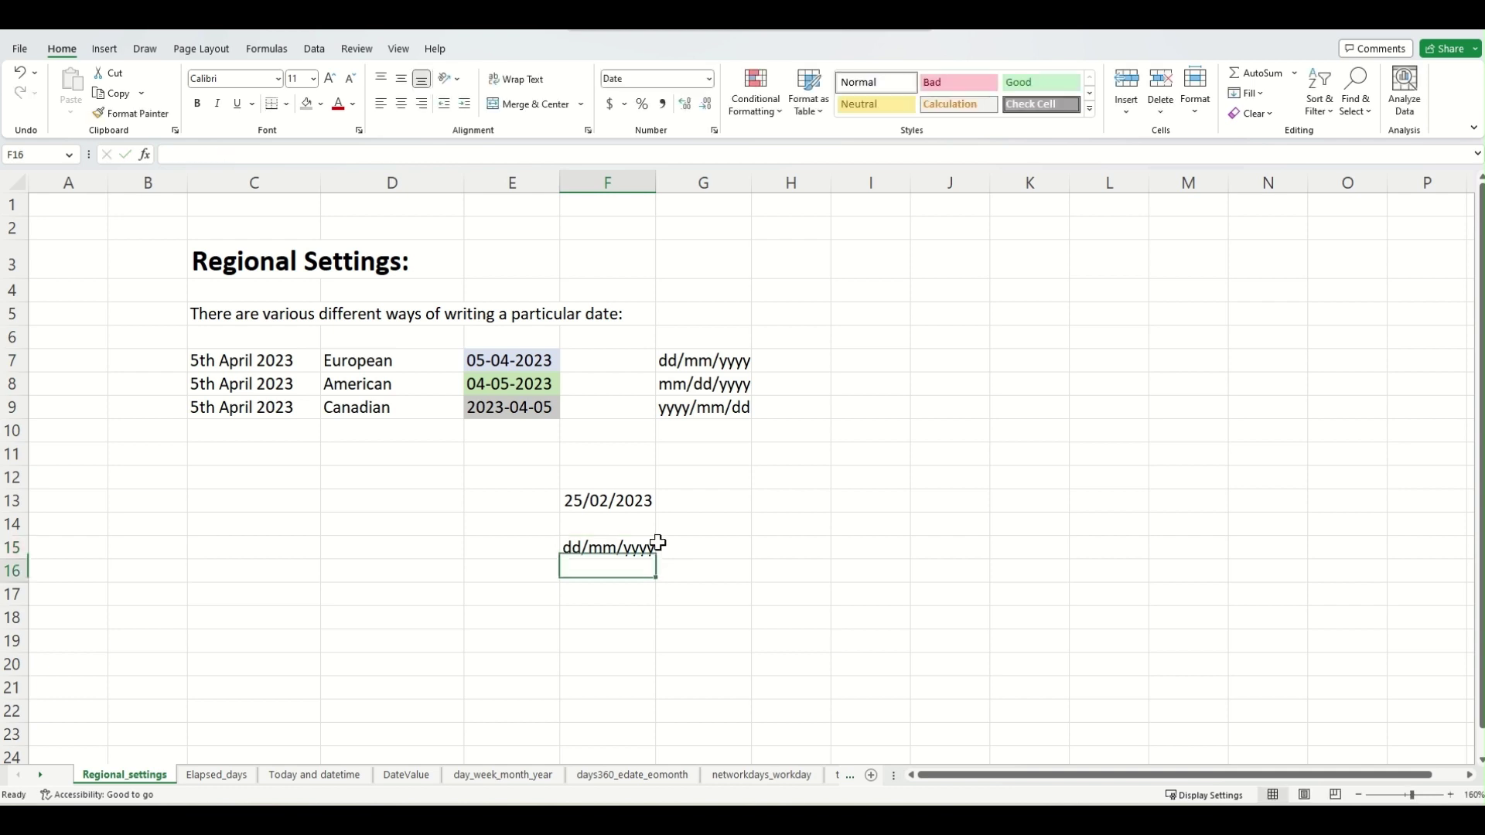
left_click_drag(719, 370, 239, 358)
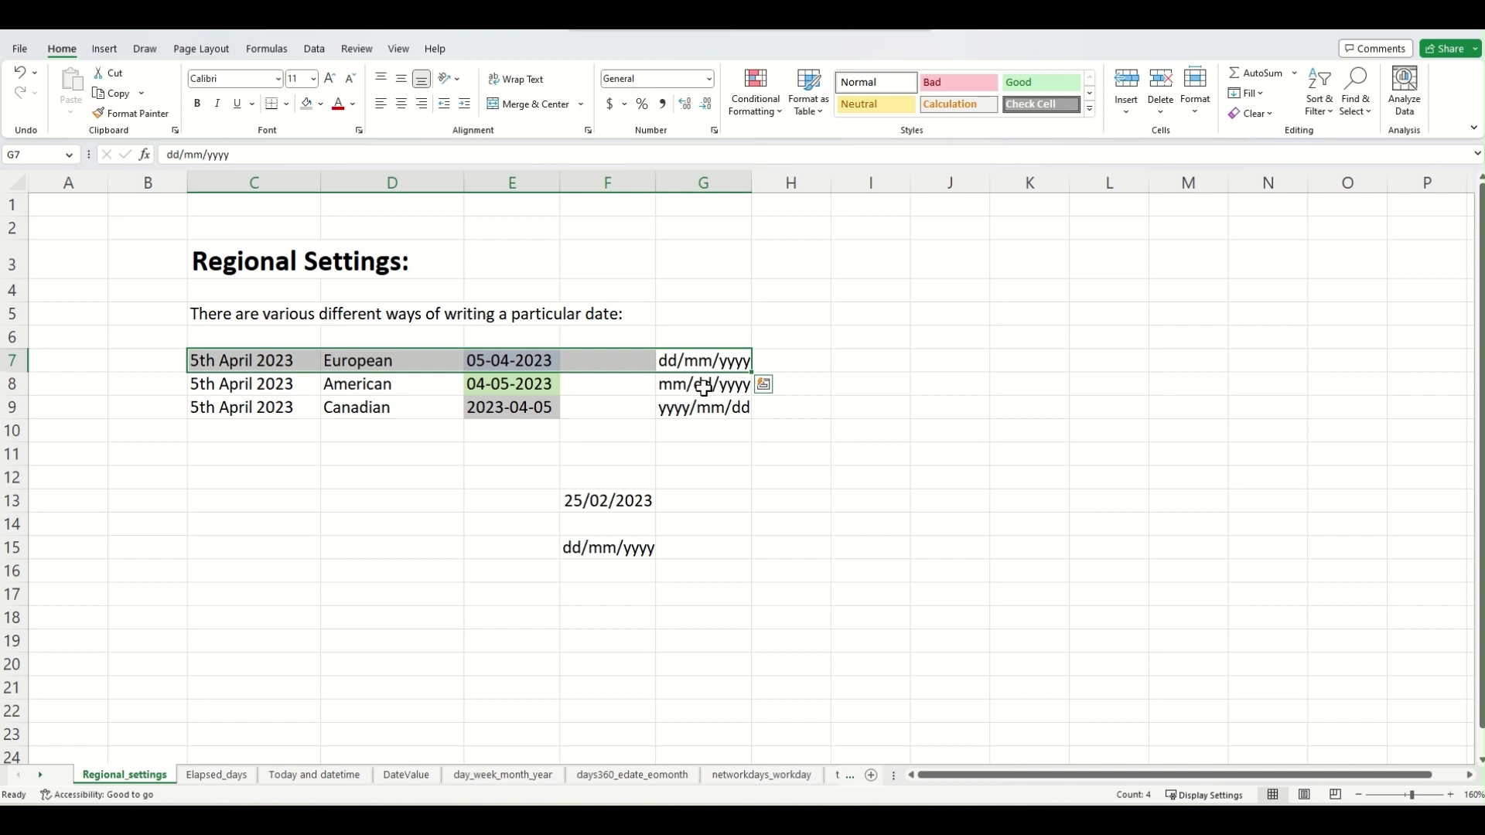
Select F13 to confirm its 25/02/2023 value comes from =DATE(2023,2,25)
left_click(282, 256)
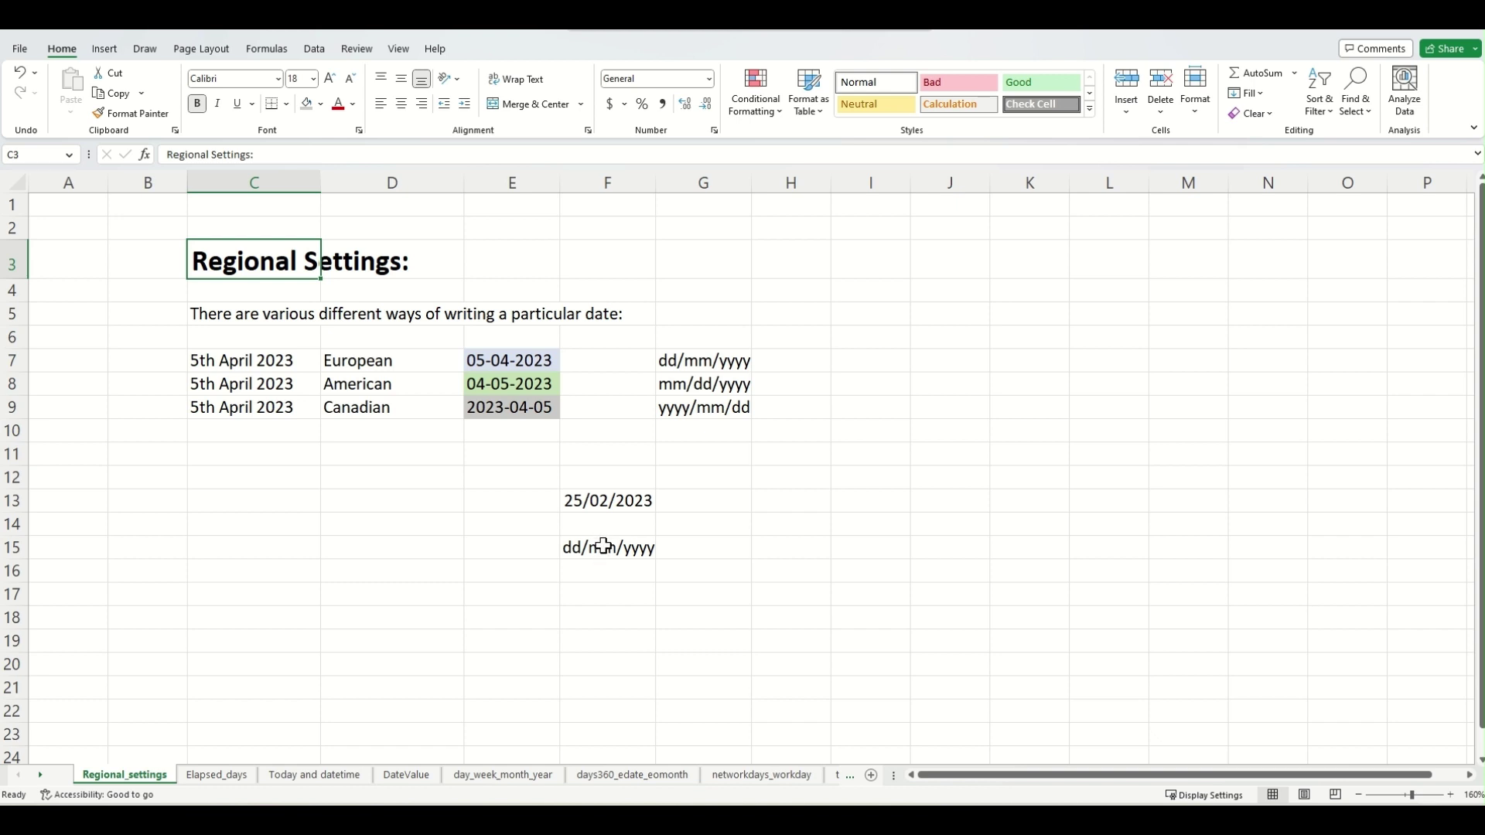
left_click(619, 456)
left_click(691, 478)
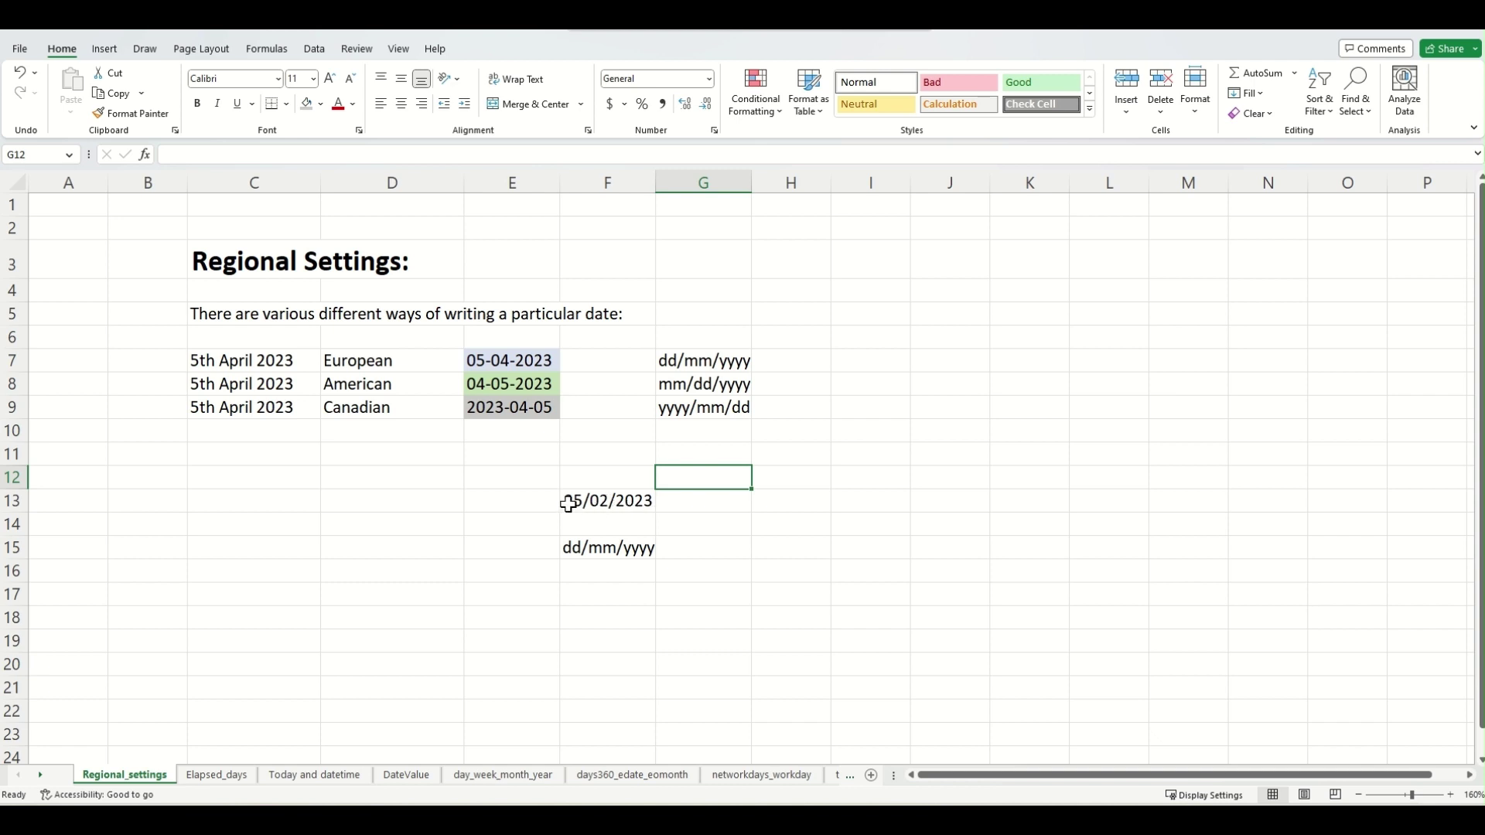
left_click(628, 508)
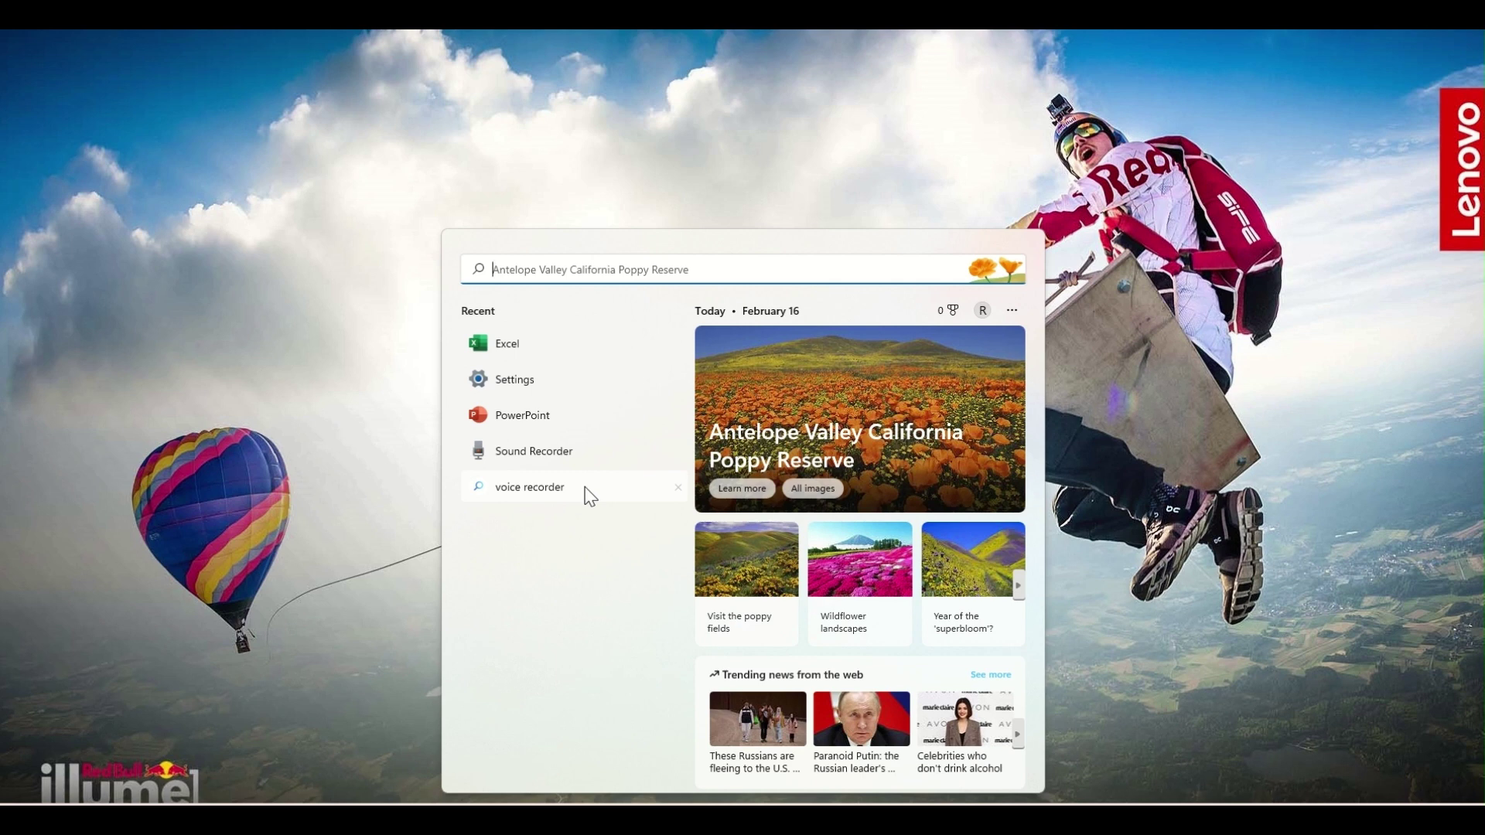
Launch Settings from a Start search for 'setting' and go to Time & language > Date & time
type("settings")
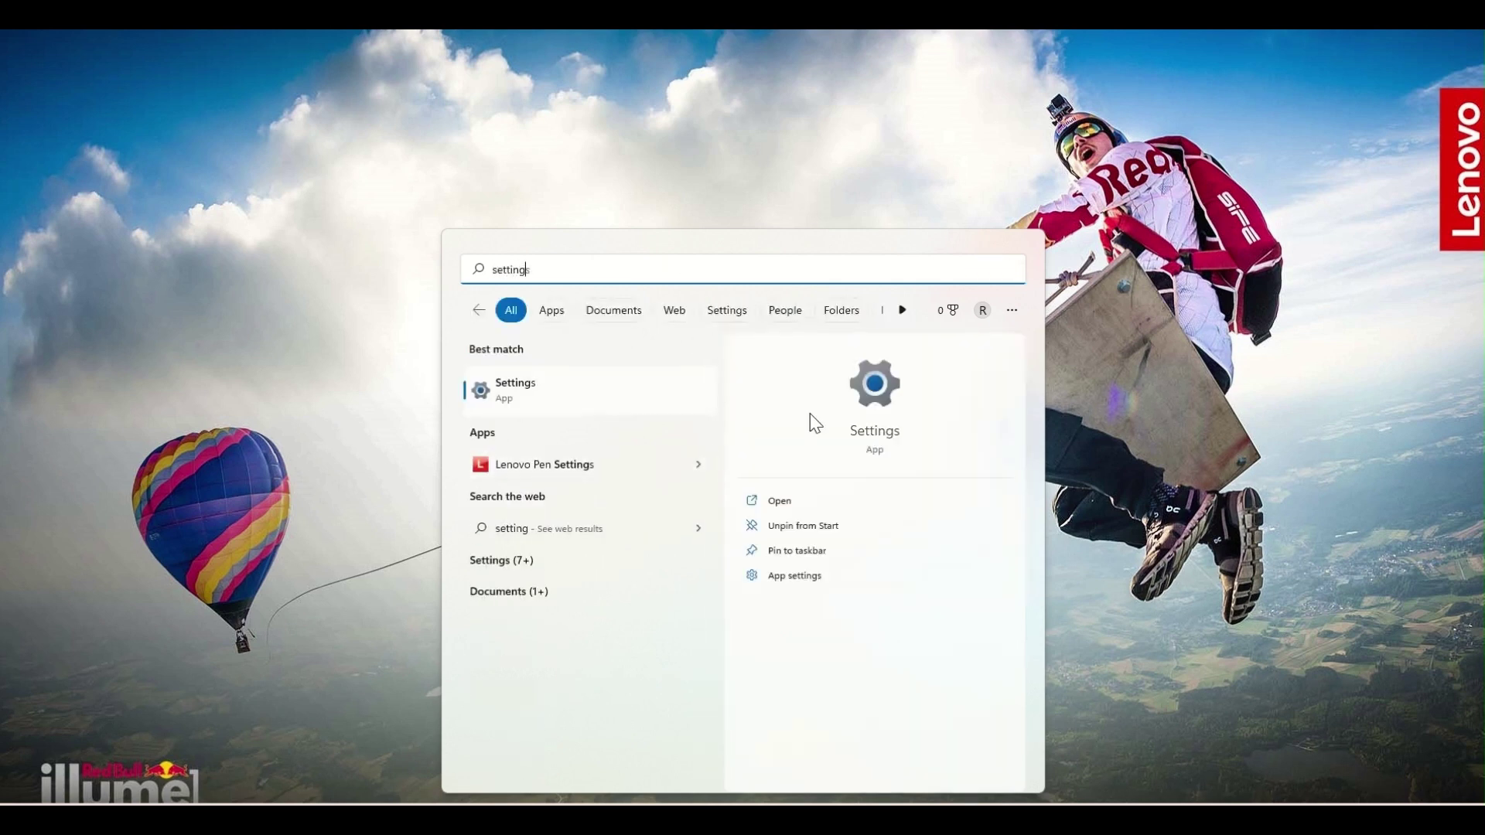
left_click(867, 388)
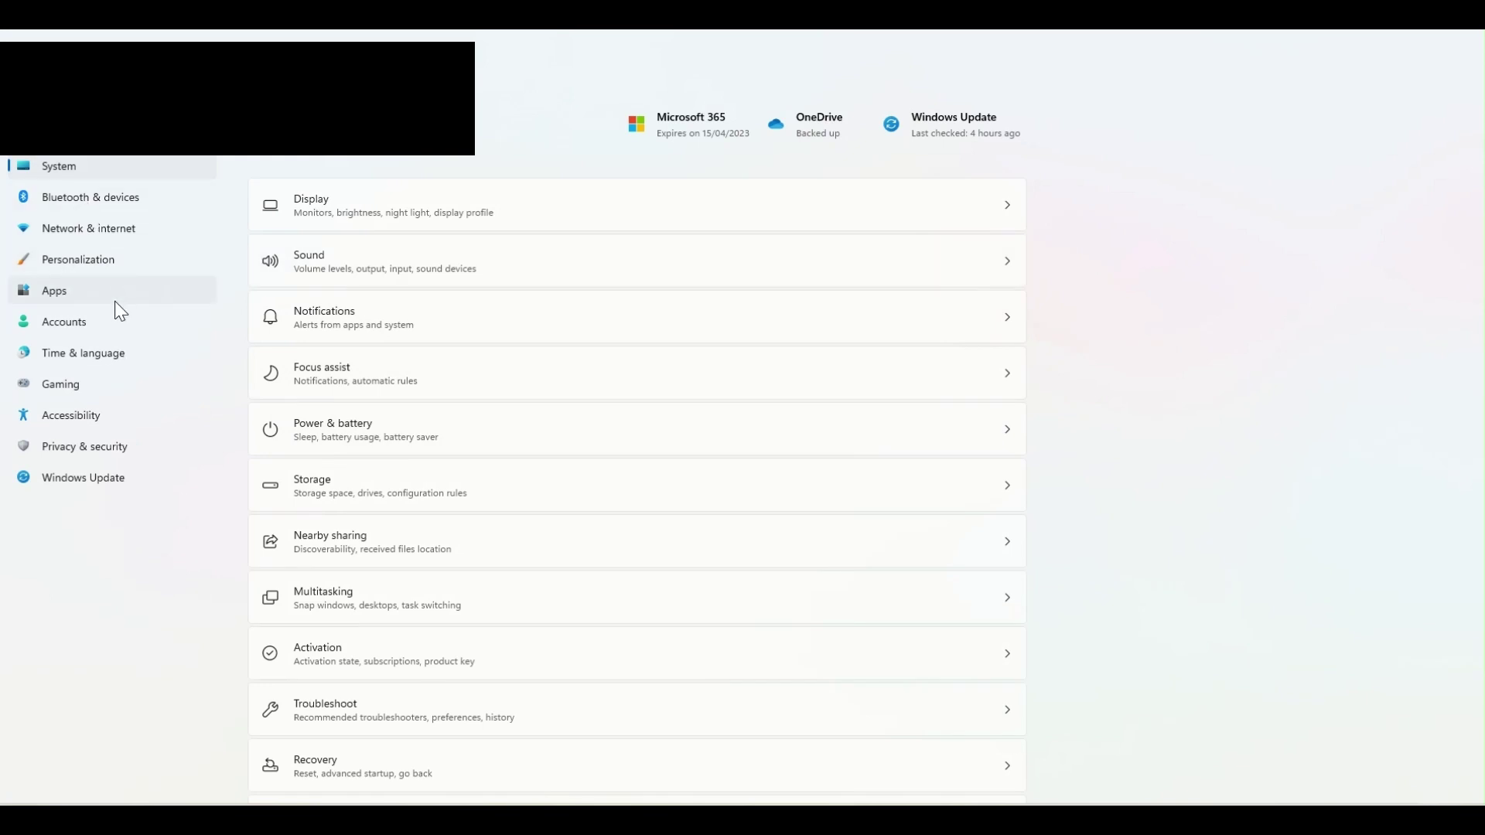
left_click(94, 355)
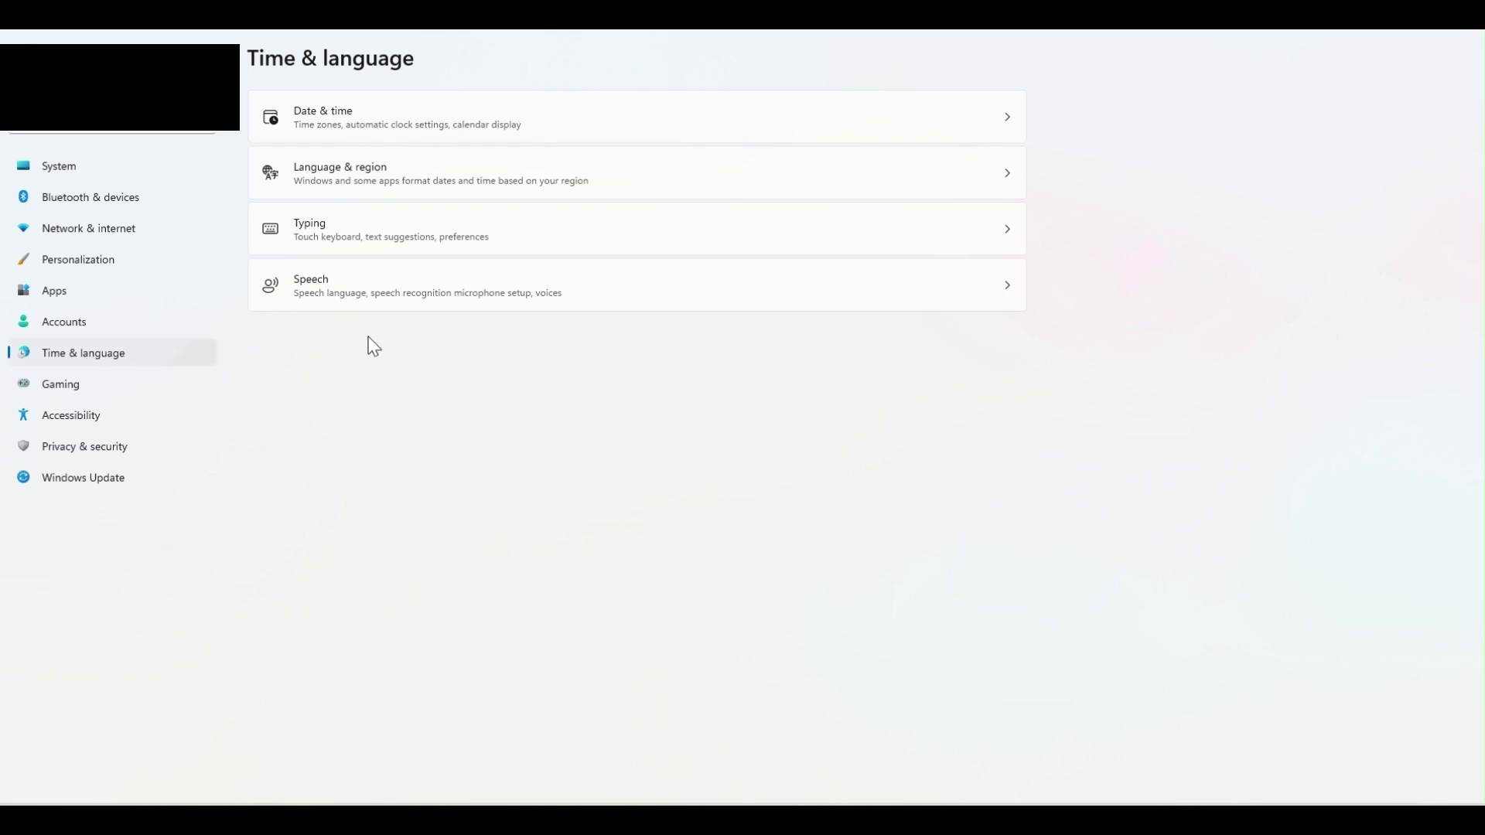
left_click(419, 116)
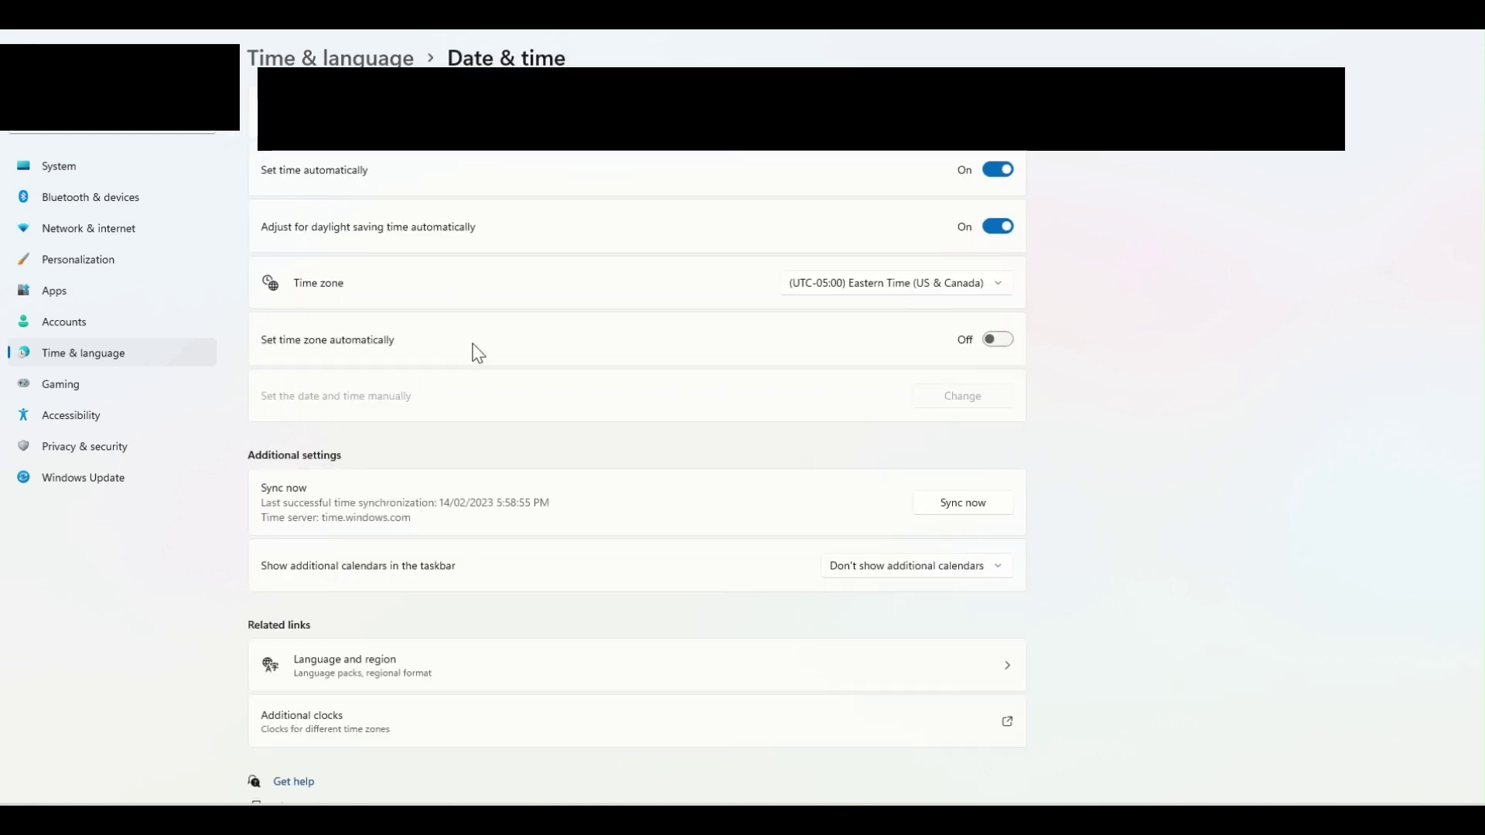
scroll(476, 352, "down", 1)
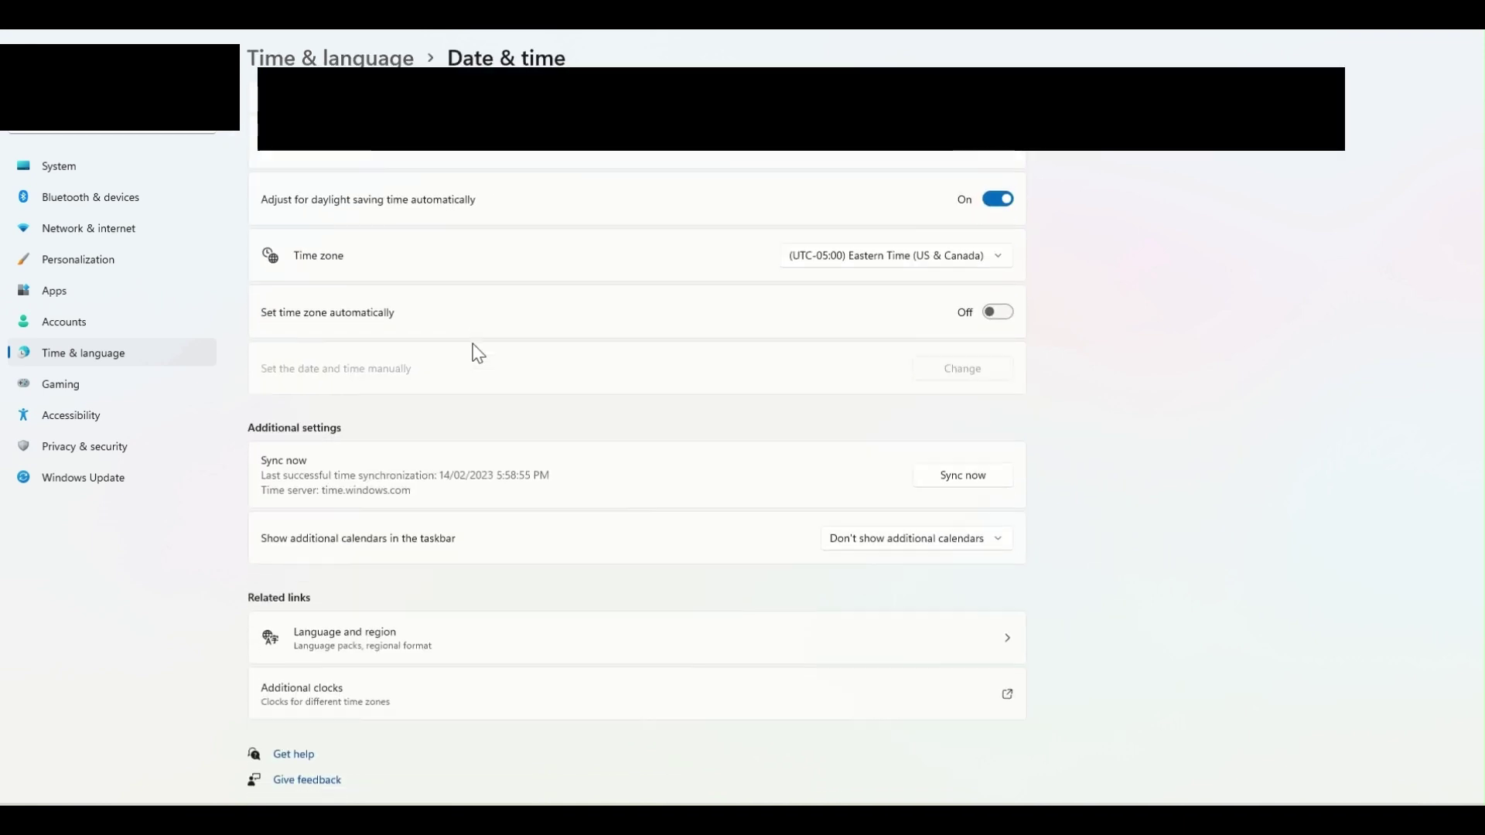
Go to Language & region and open the Regional format page showing short date 05/04/2017
left_click(431, 640)
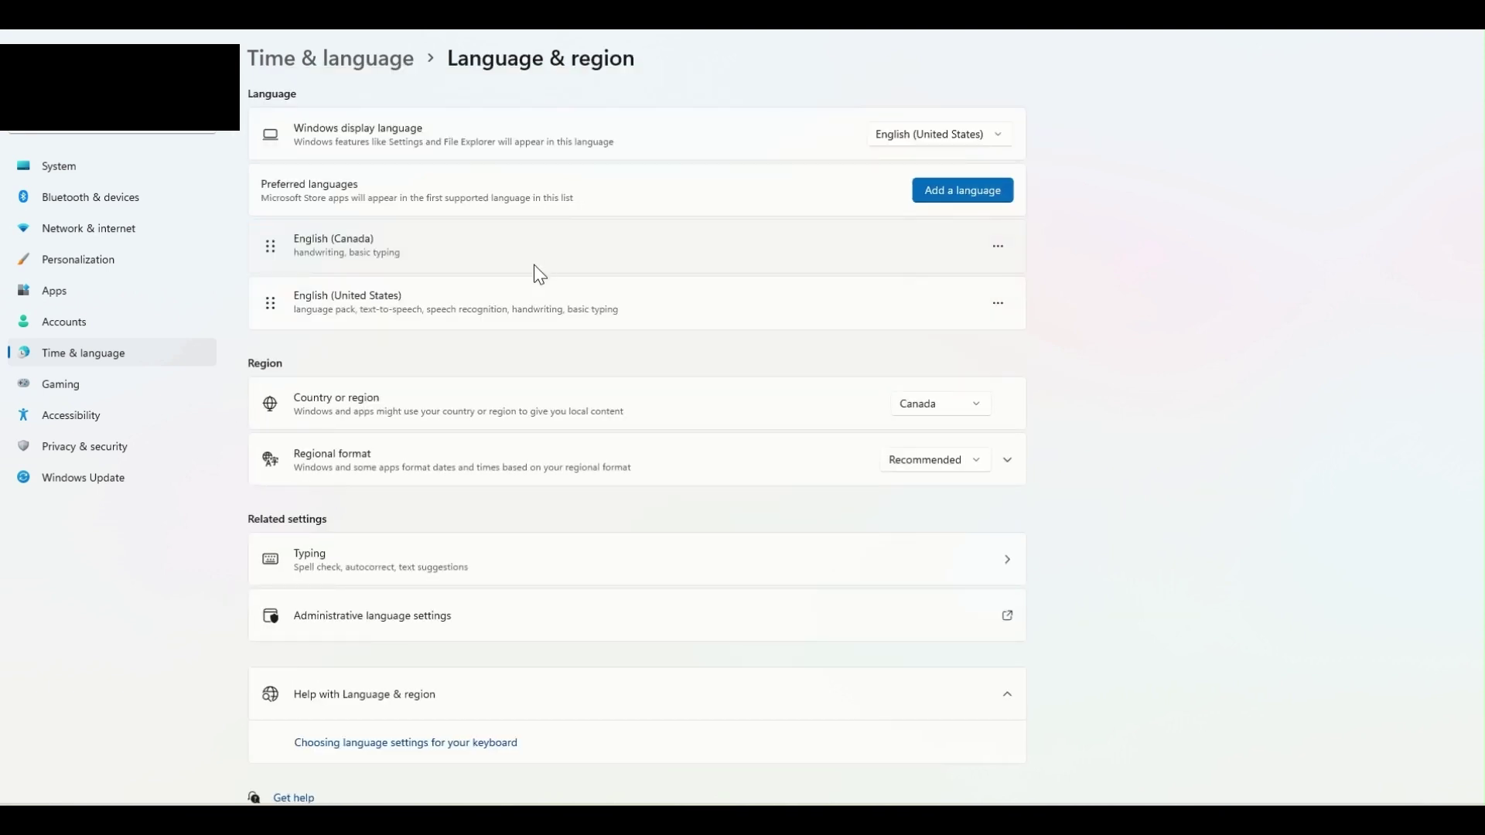
scroll(534, 264, "down", 1)
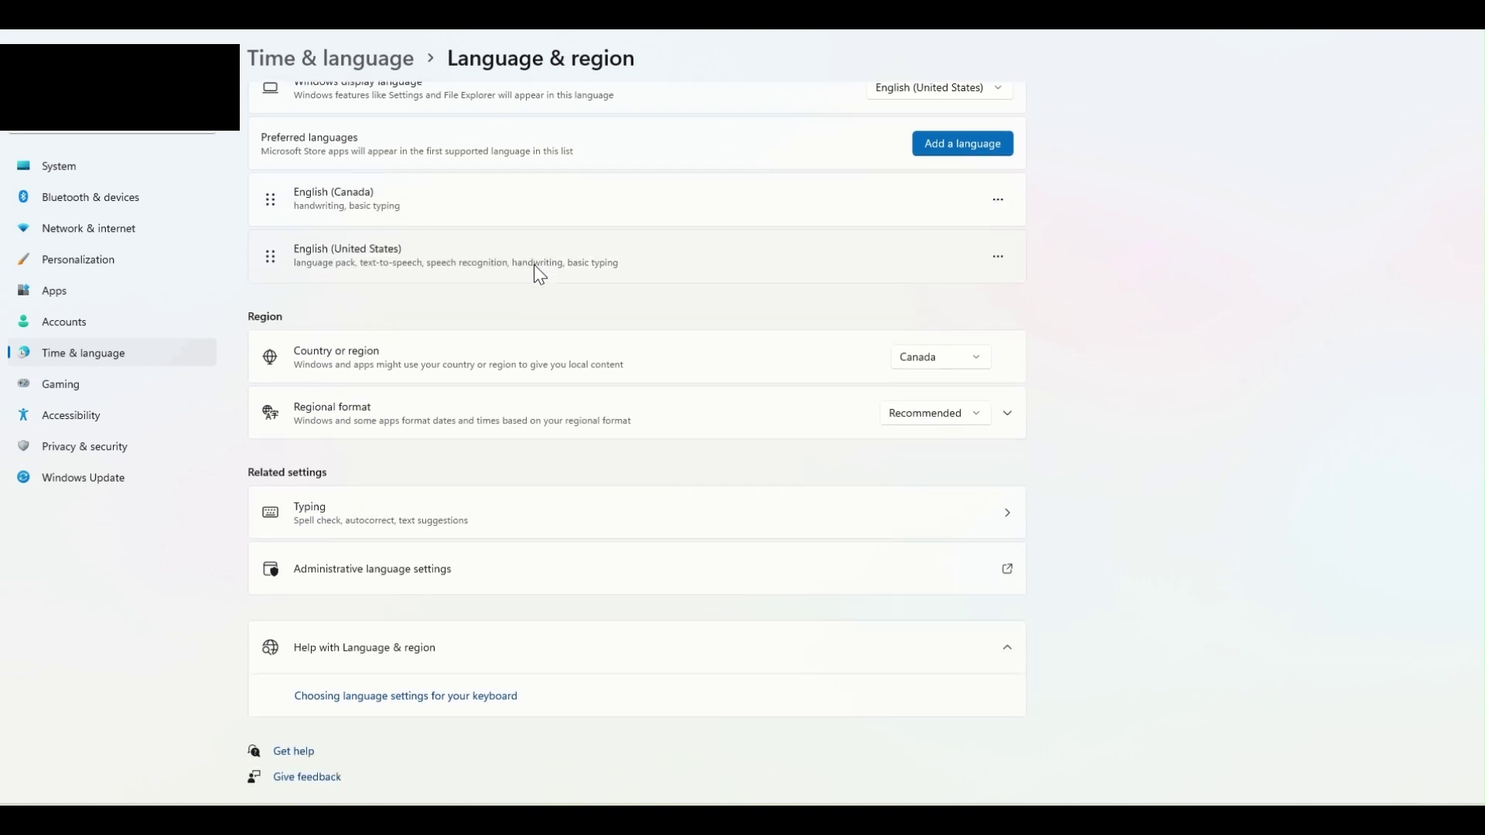
left_click(514, 430)
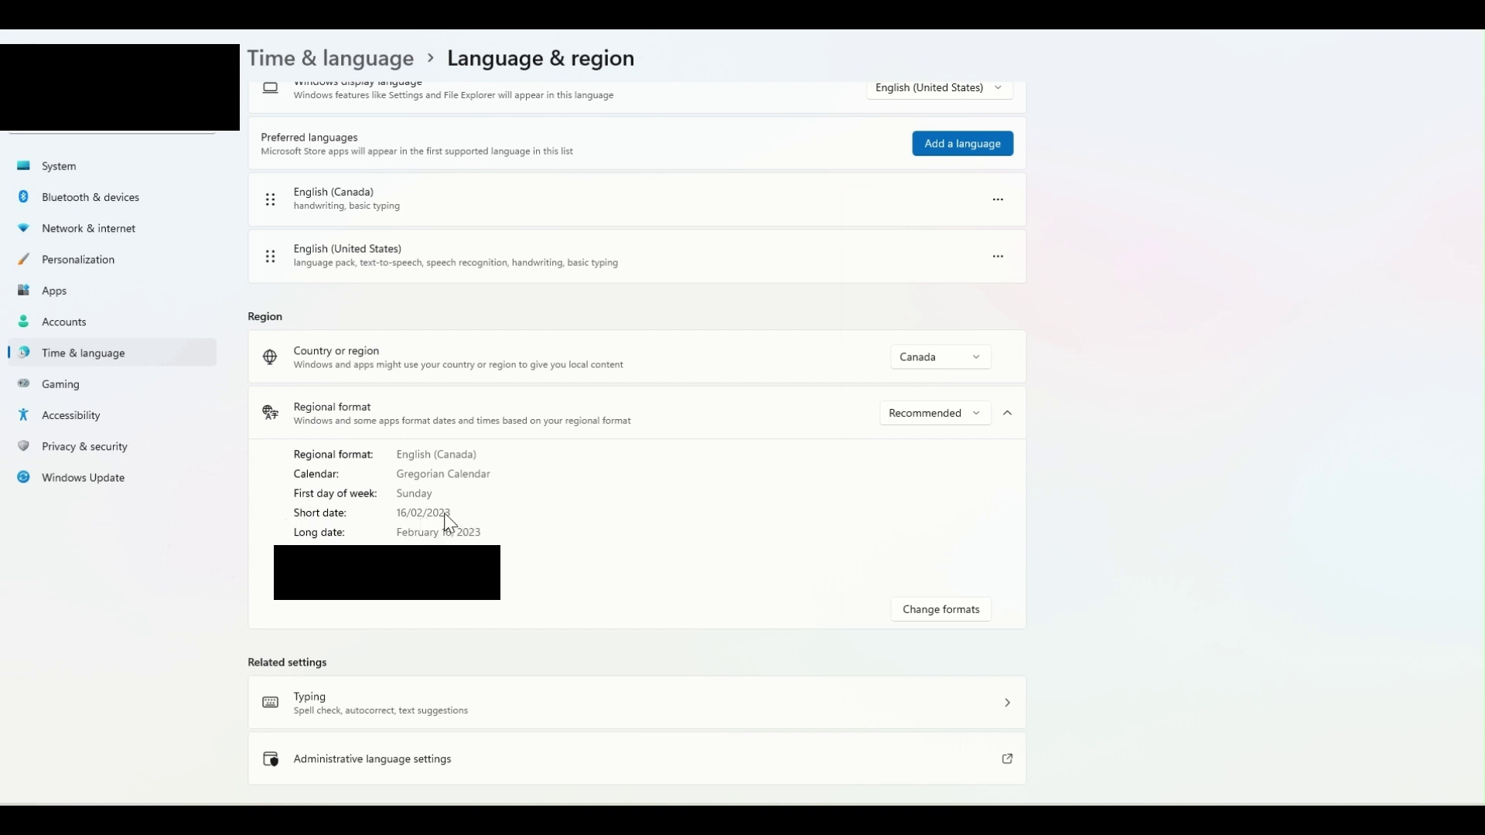
left_click(941, 609)
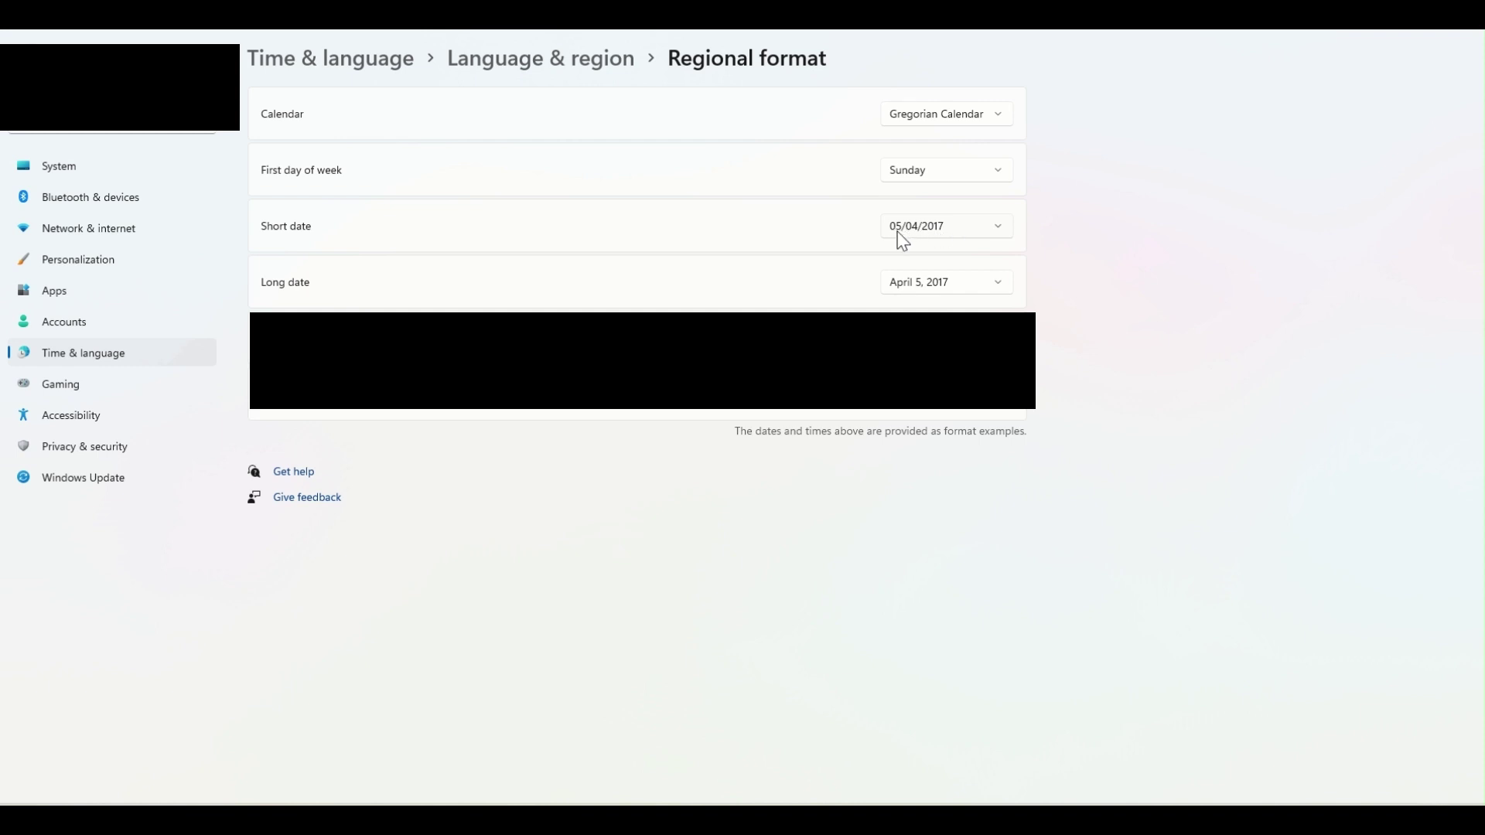
Switch the Windows short date format to M/d/yy and go back to Language & region
left_click(950, 229)
left_click(19, 34)
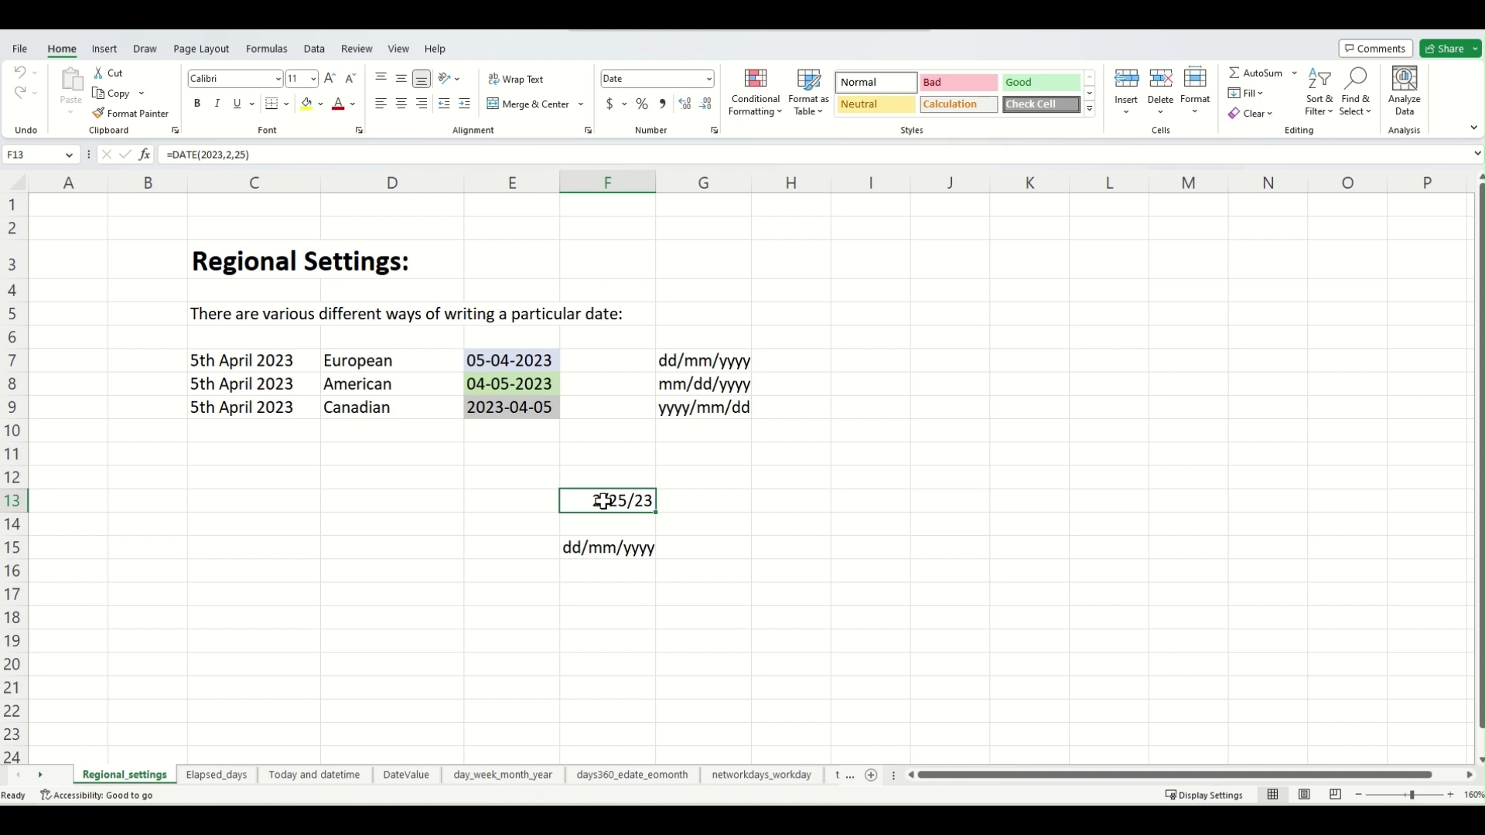
left_click(519, 357)
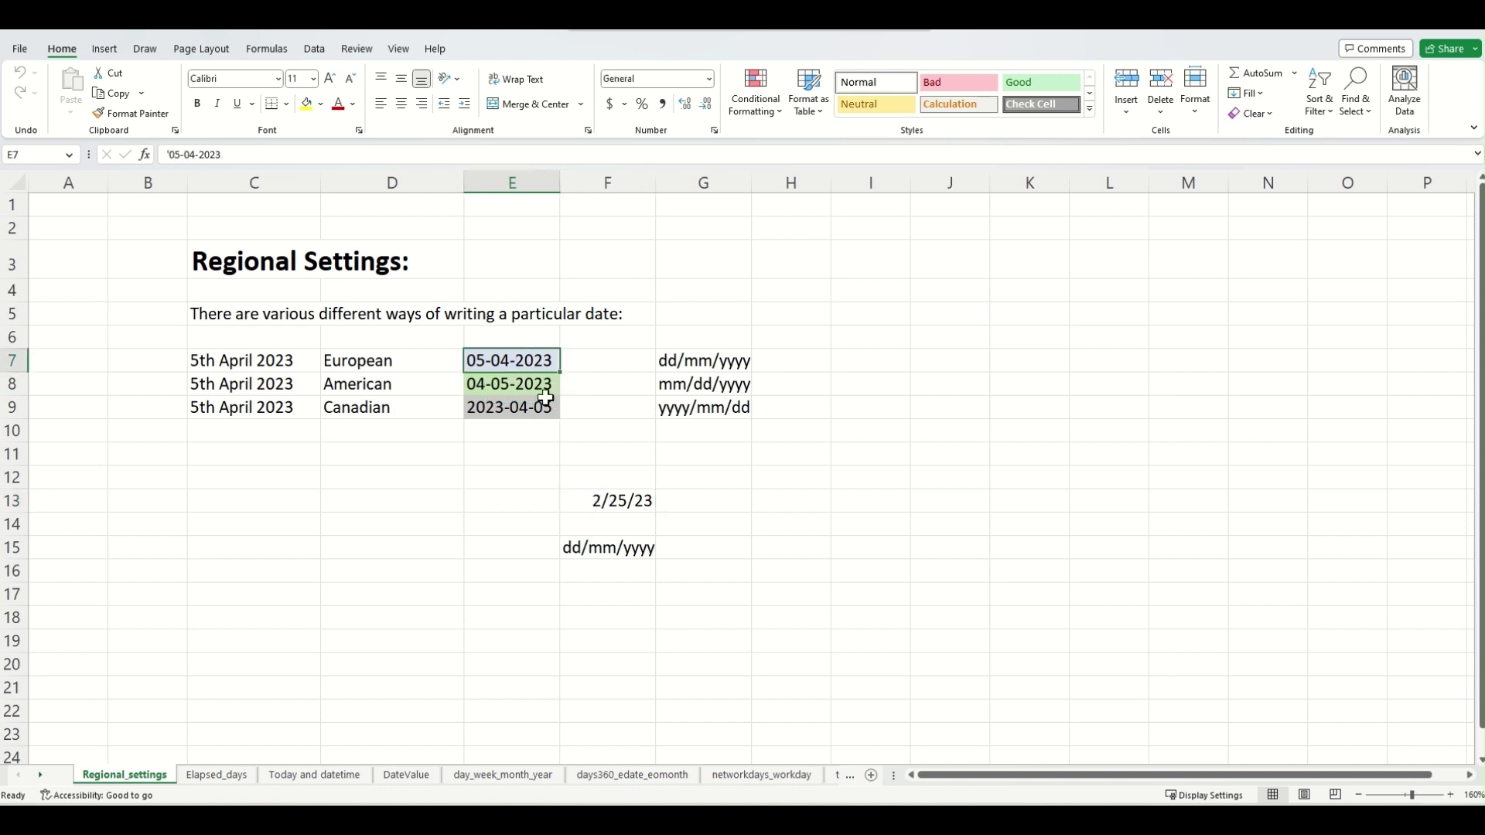